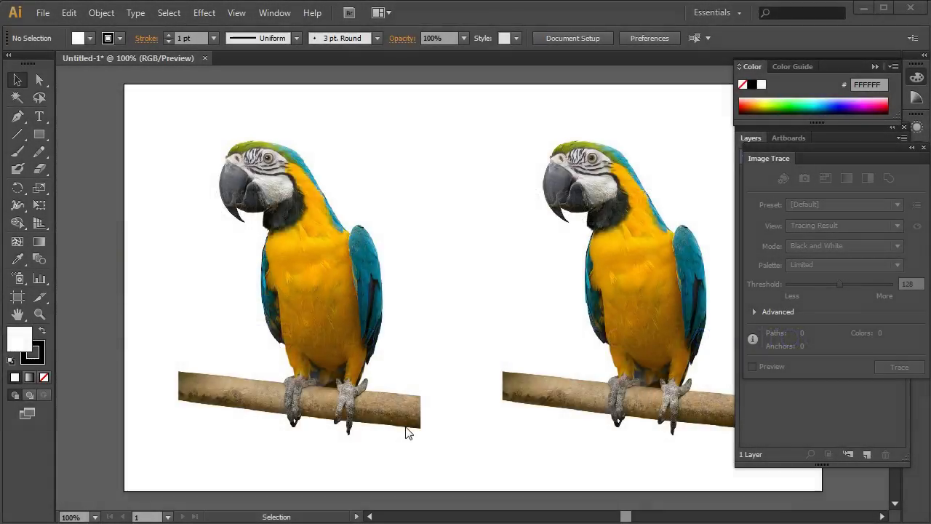
Step: Select and then clear the left parrot photo, and create a new layer, Layer 2
left_click(373, 414)
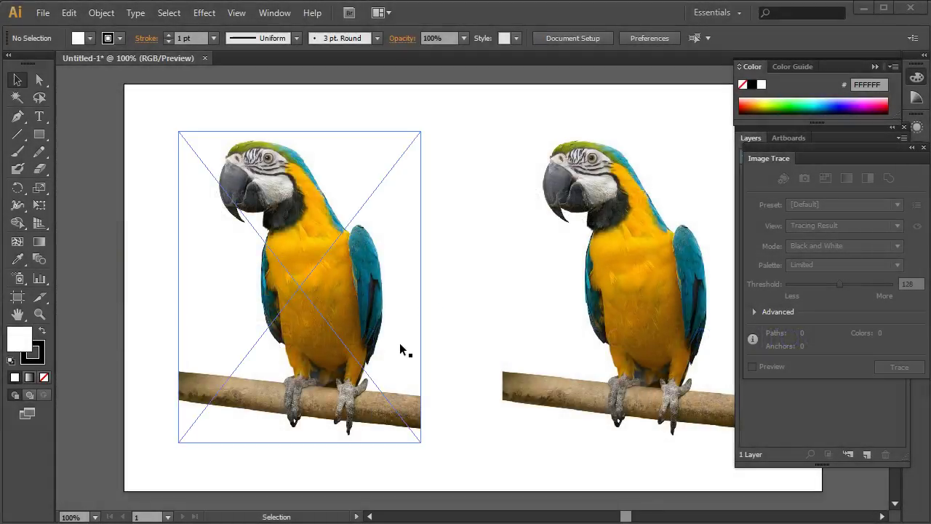
left_click(436, 264)
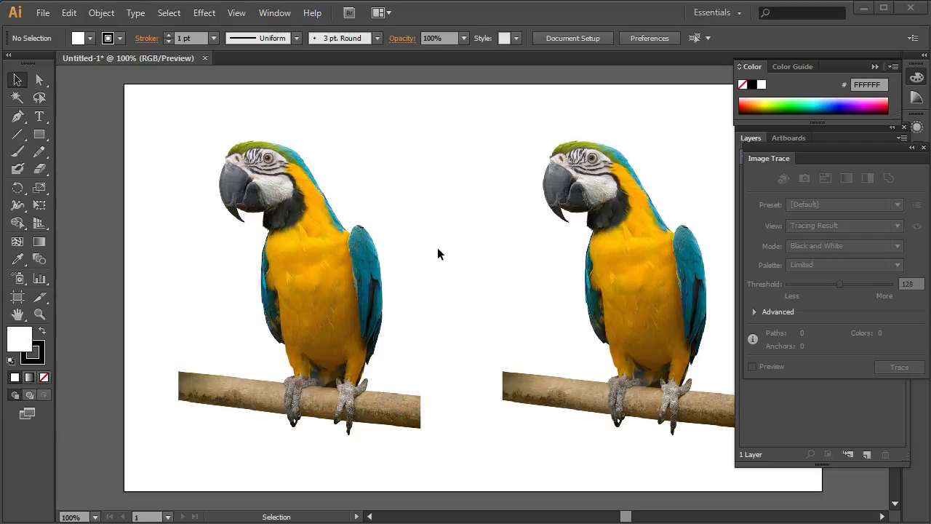
left_click(326, 259)
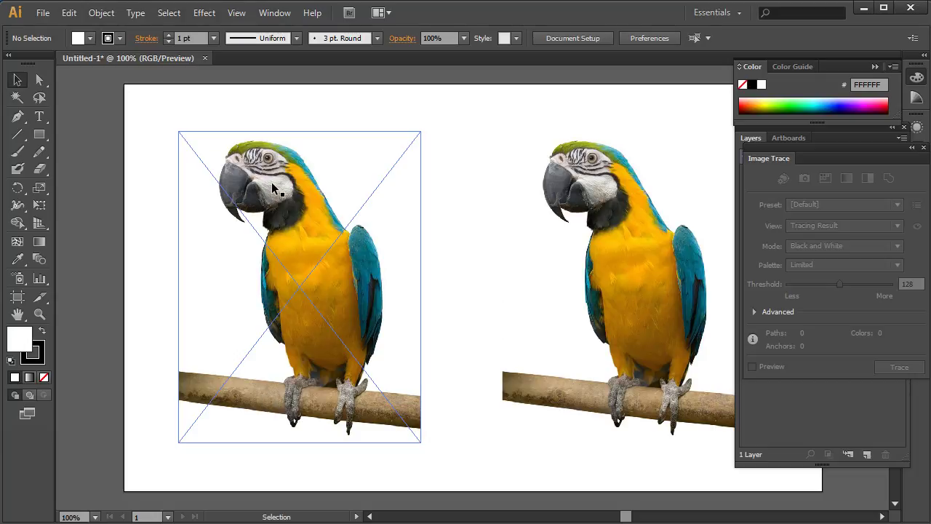
key("ctrl+shift+a")
left_click(39, 134)
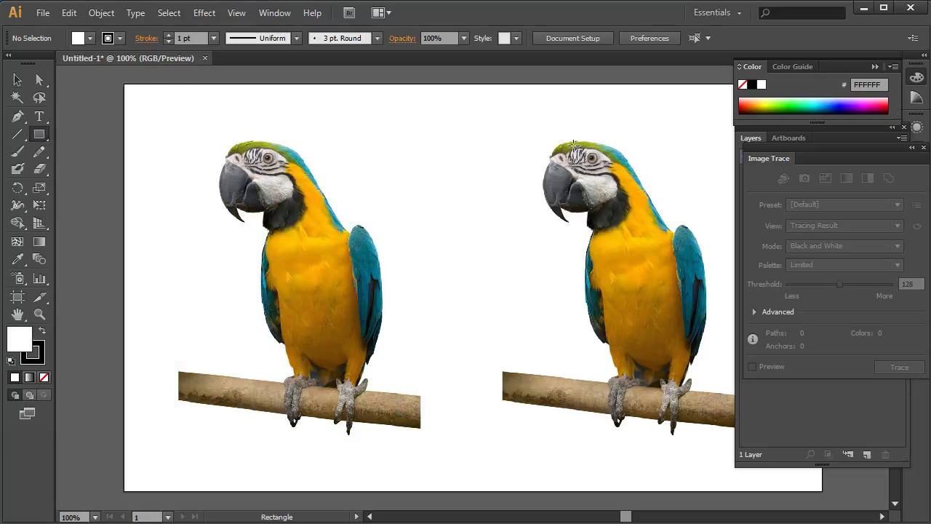
left_click(757, 139)
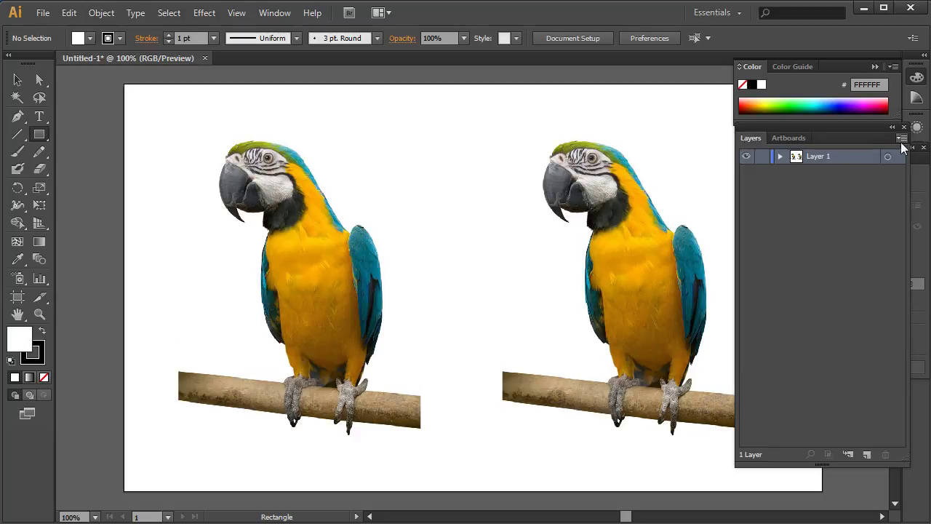
key("ctrl+alt+l")
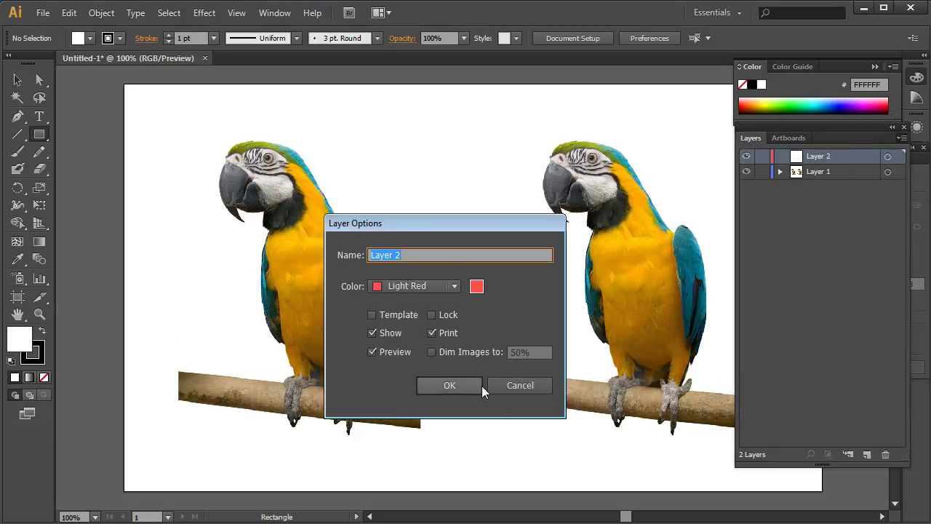
left_click(477, 385)
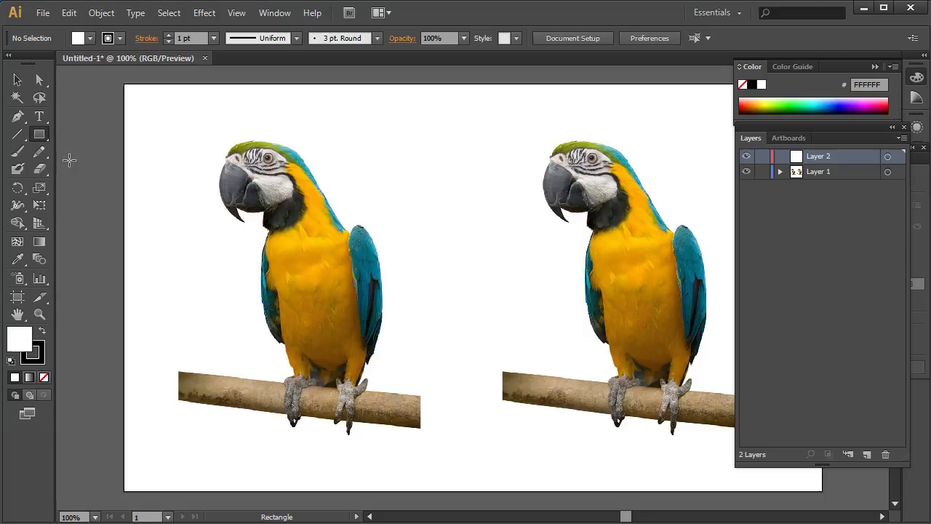
Step: Draw a red F20808, strokeless rectangle over the parrot's head and move Layer 2 below Layer 1
double_click(19, 345)
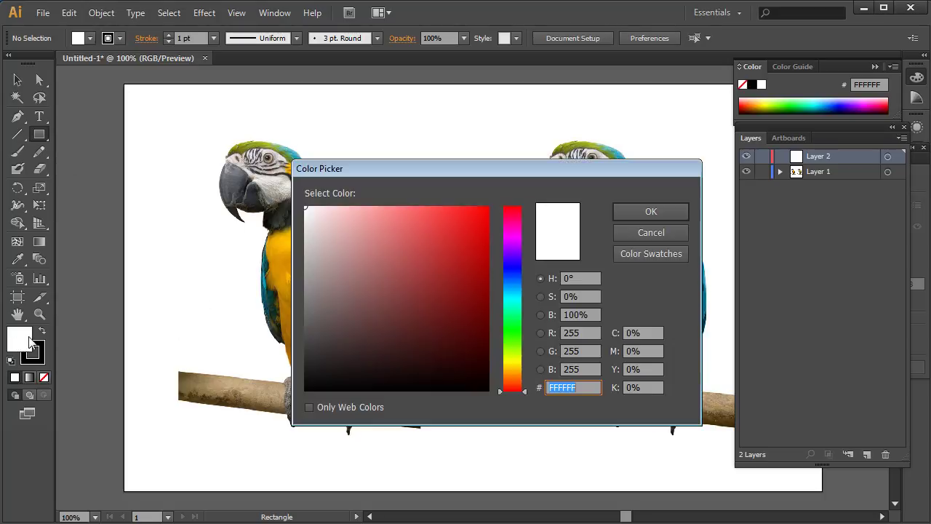
left_click(483, 216)
left_click(617, 212)
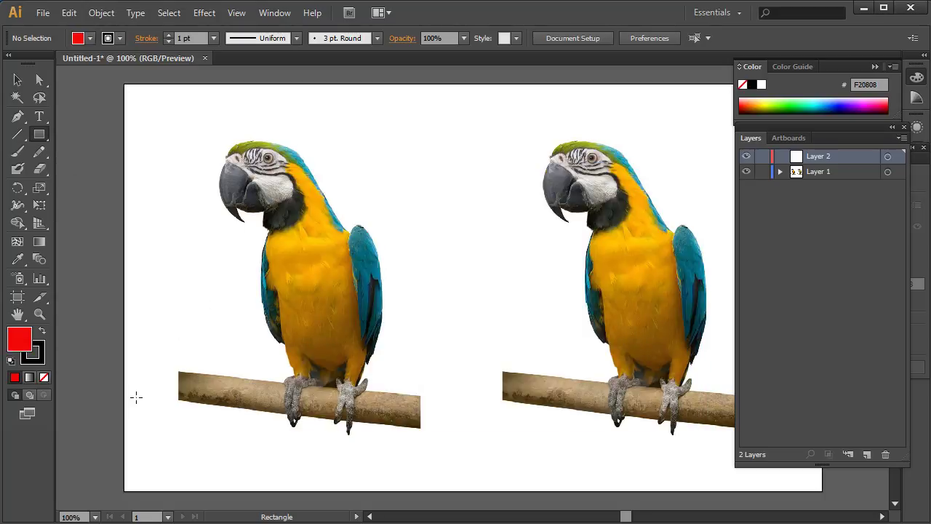
key("x")
left_click(45, 377)
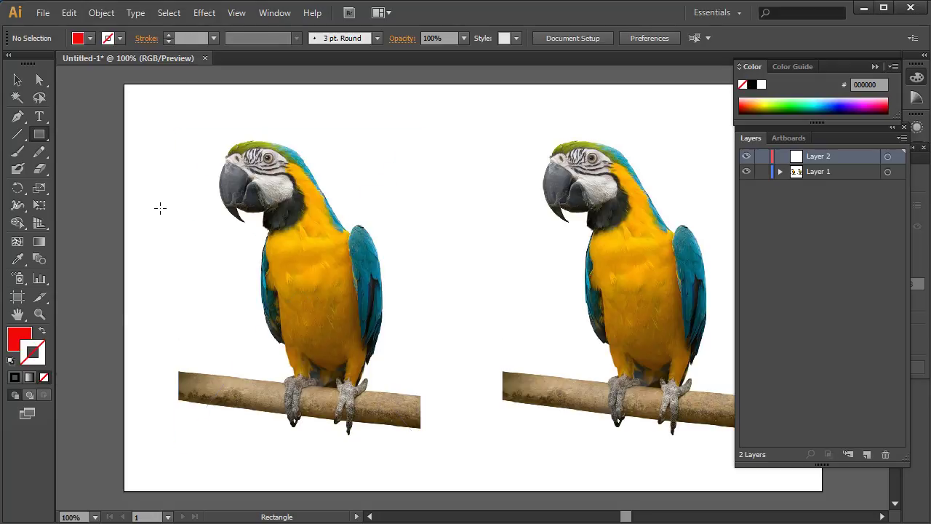
left_click_drag(159, 201, 320, 276)
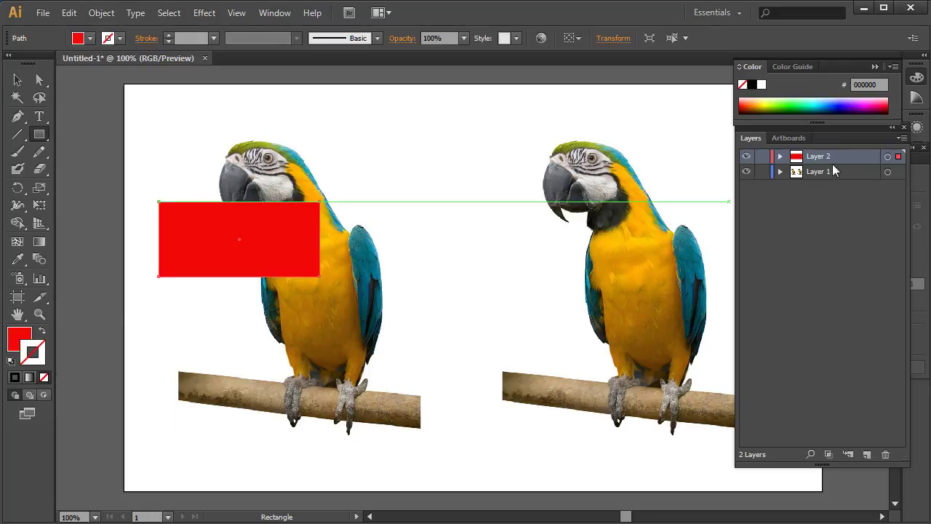
left_click_drag(832, 155, 830, 191)
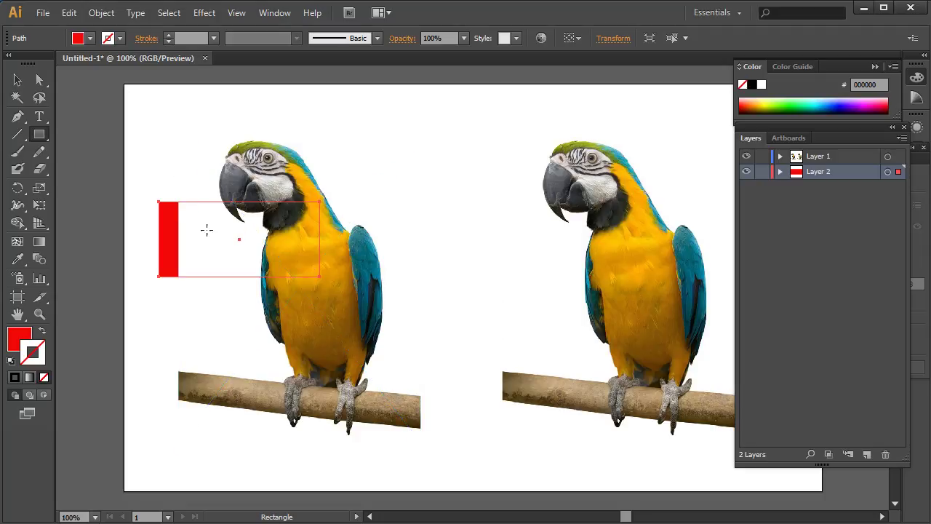
Step: Select the left parrot photo with the Selection tool and copy it with Edit > Copy
left_click(18, 80)
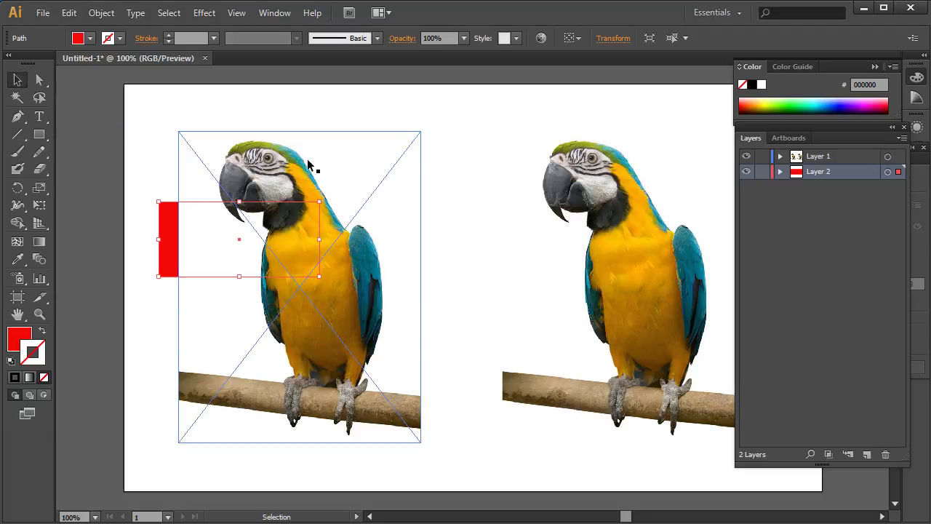
left_click(315, 166)
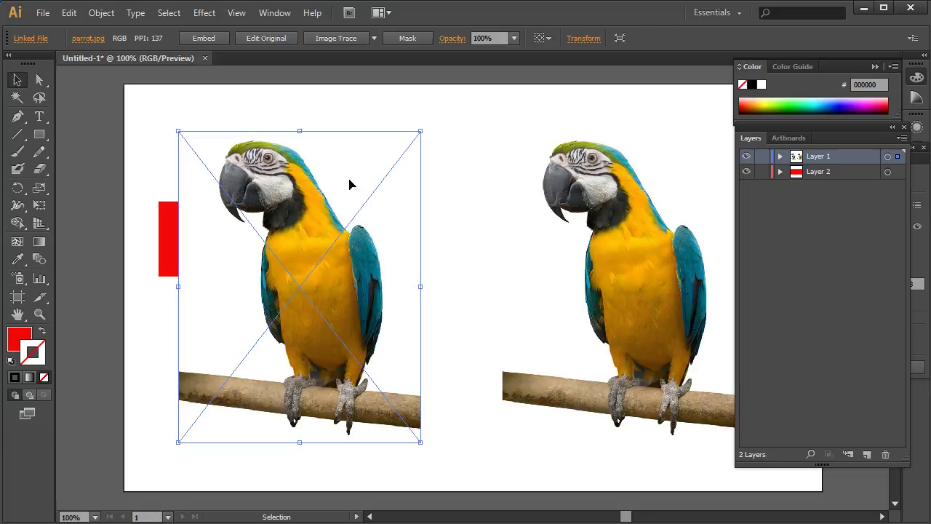
left_click(17, 116)
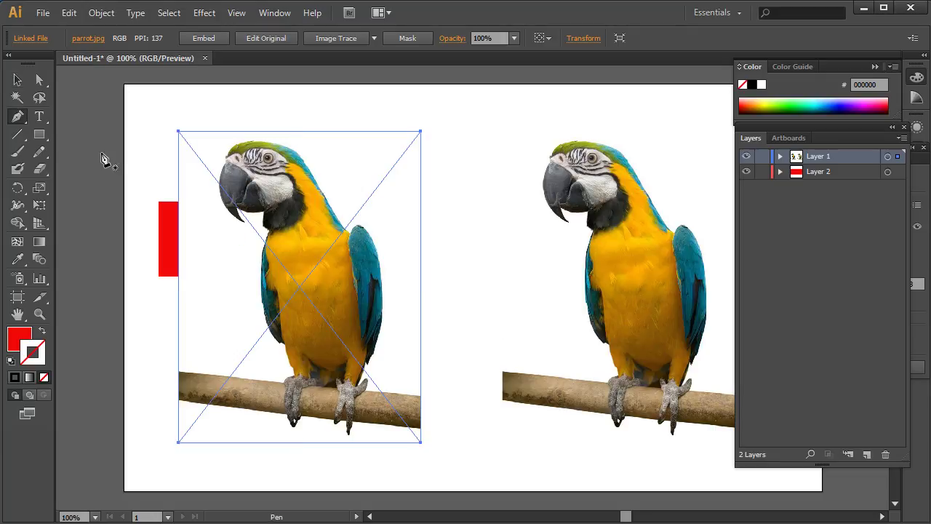
left_click(17, 80)
left_click(444, 162)
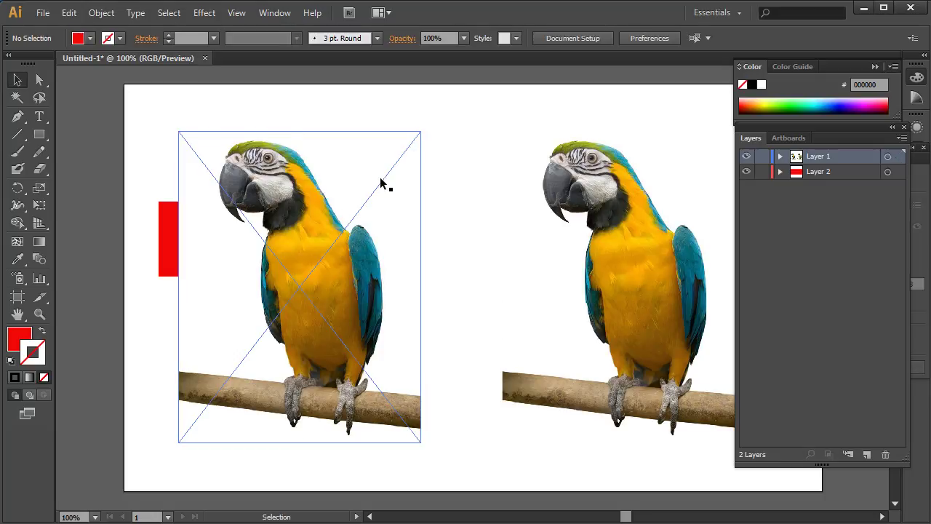
left_click(321, 195)
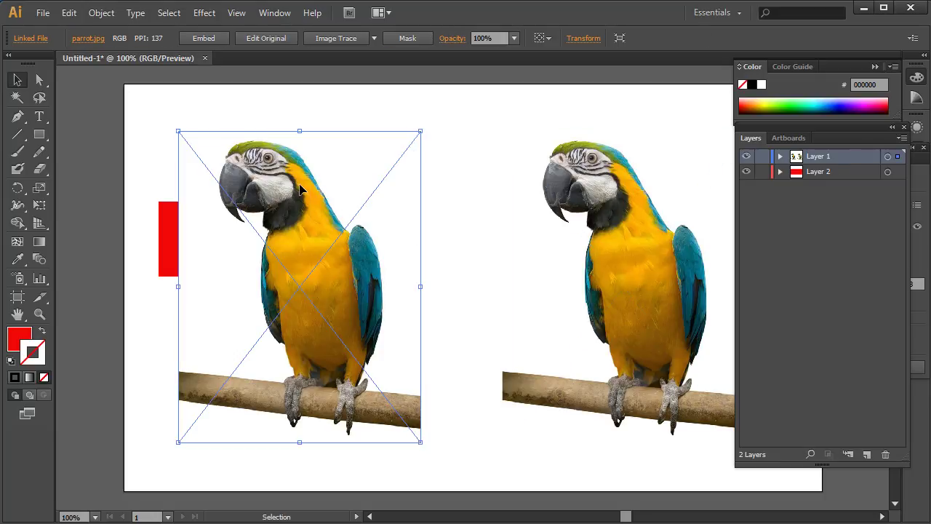
left_click(75, 14)
left_click(92, 84)
Step: Add Layer 3 and Paste in Front the parrot copy, moving it onto Layer 3
left_click(902, 139)
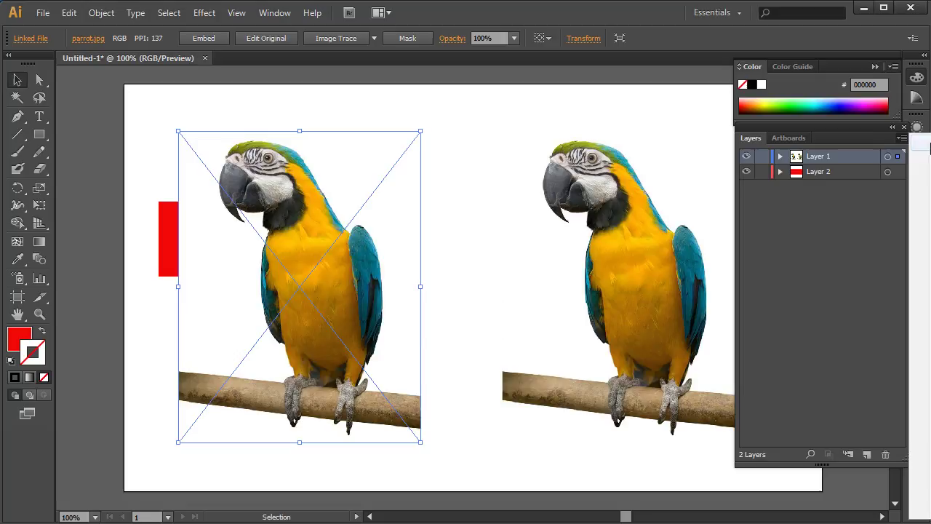
left_click(909, 145)
left_click(529, 393)
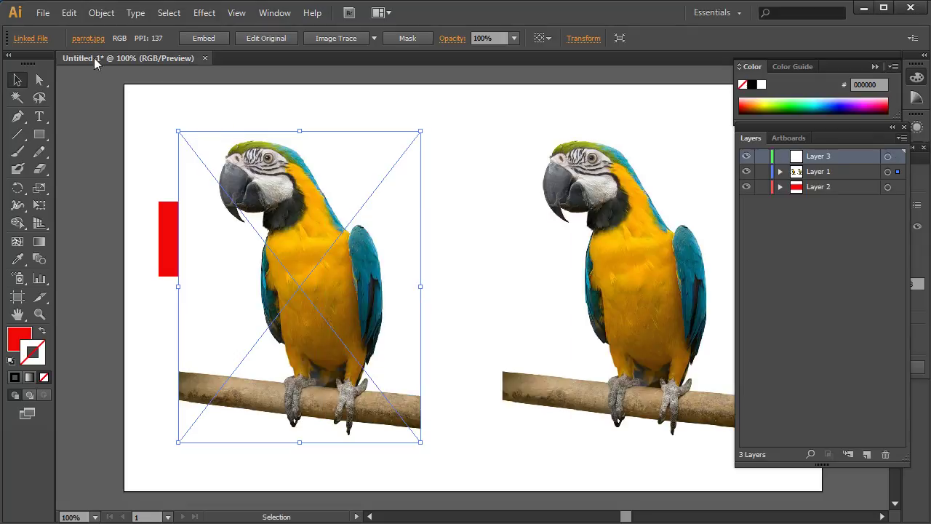
left_click(69, 12)
left_click(113, 117)
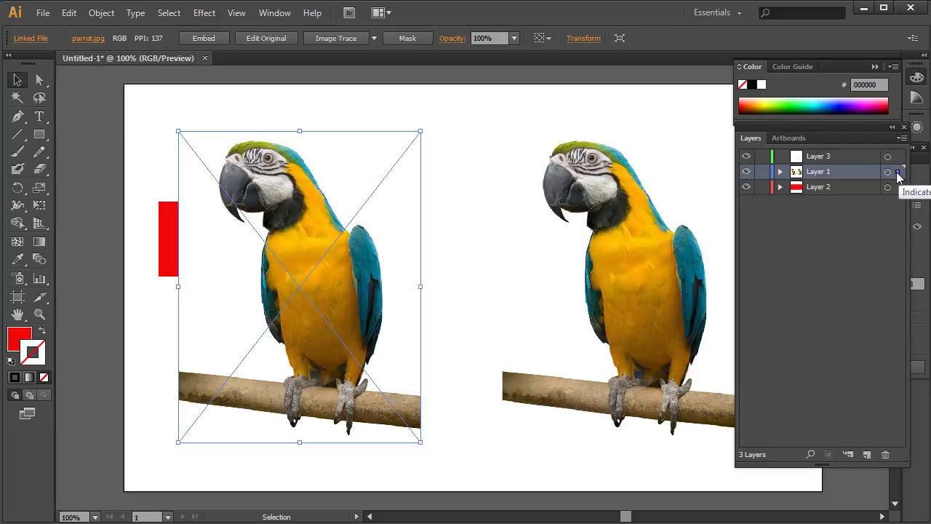
left_click_drag(898, 173, 899, 156)
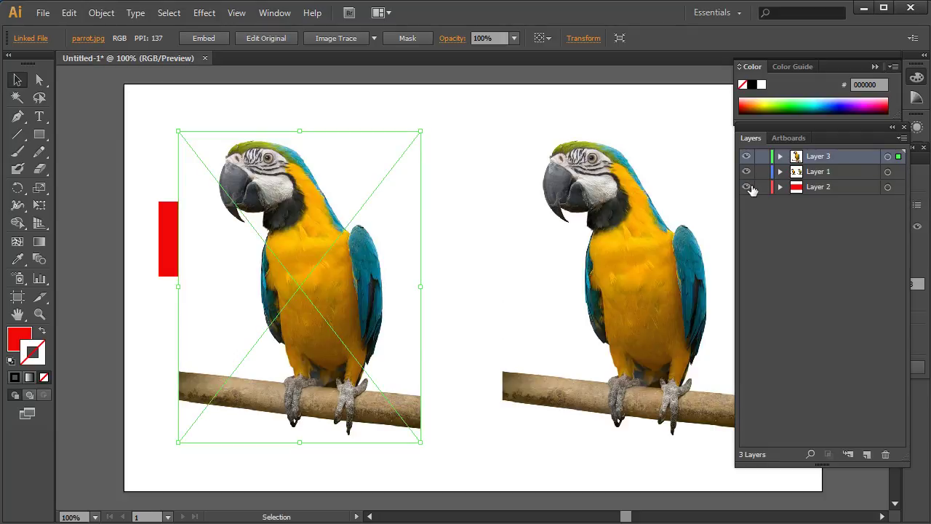
Step: Hide Layers 1 and 2 so only the Layer 3 parrot stays visible
left_click(748, 187)
left_click(746, 172)
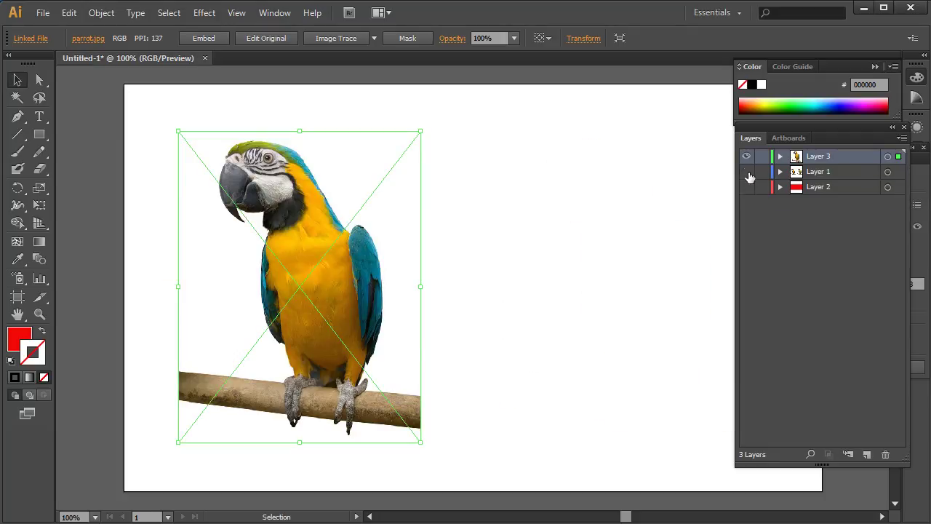
left_click(747, 157)
left_click_drag(747, 157, 748, 174)
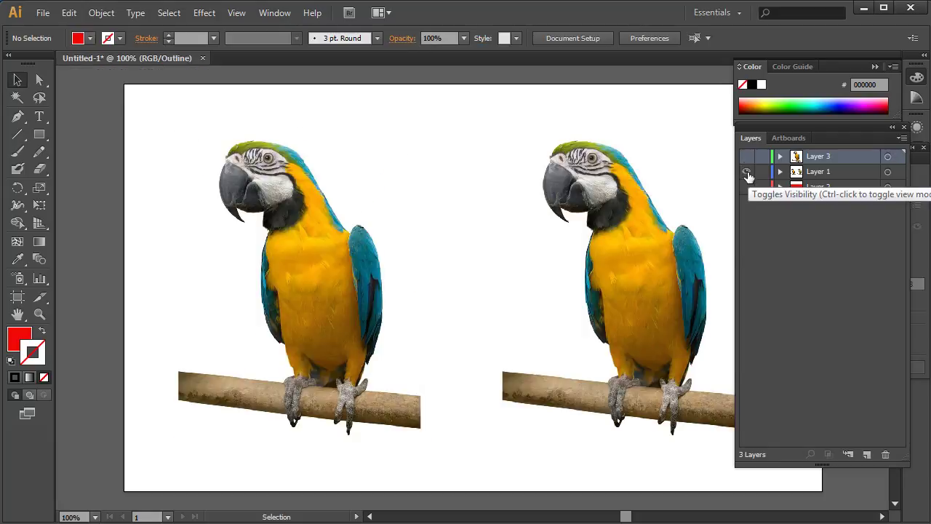
left_click(748, 158, "alt")
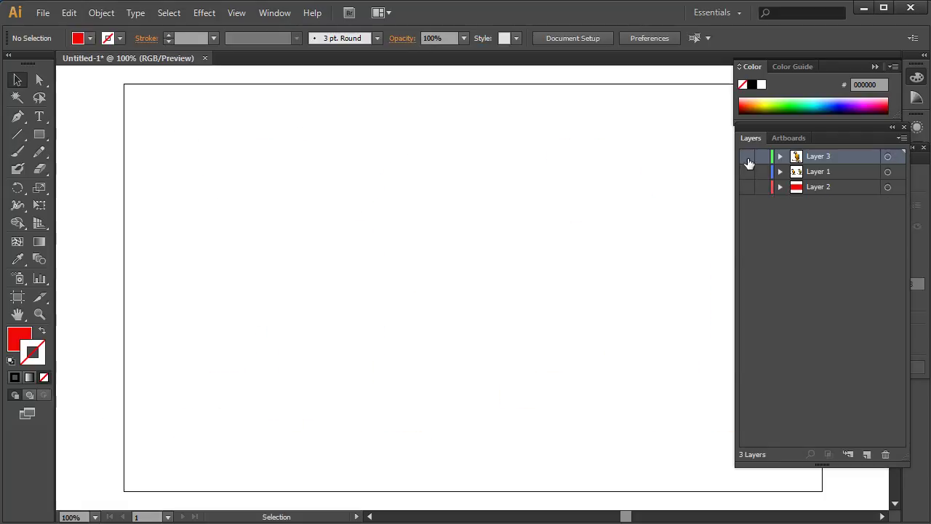
left_click(747, 158, "ctrl")
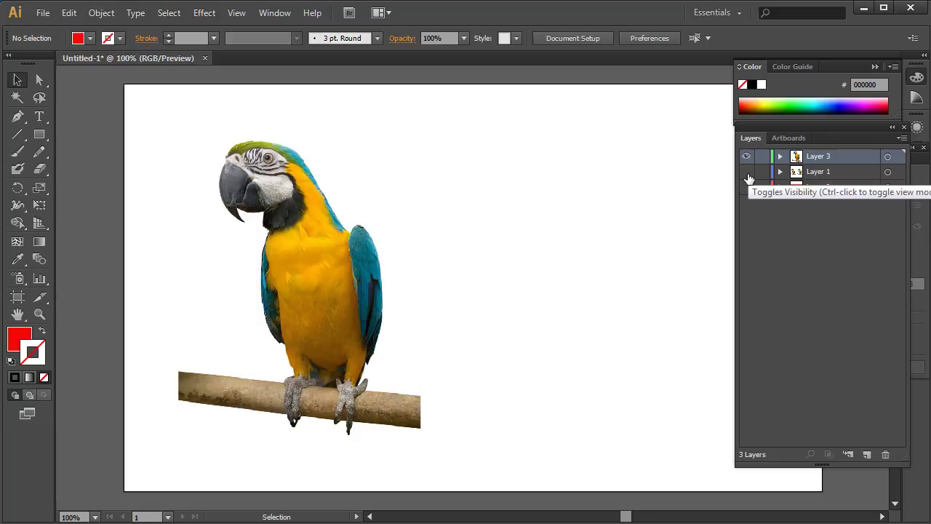
left_click(747, 173)
left_click(747, 173, "ctrl")
left_click(747, 174, "ctrl")
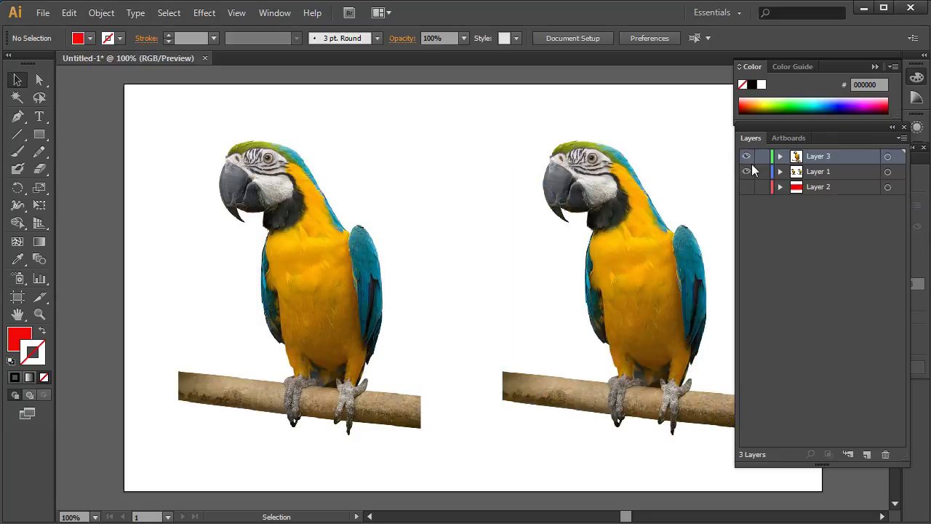
left_click(749, 173)
Step: Rename Layer 3 to 'mask' and apply the Black and White Logo trace to its parrot
double_click(811, 157)
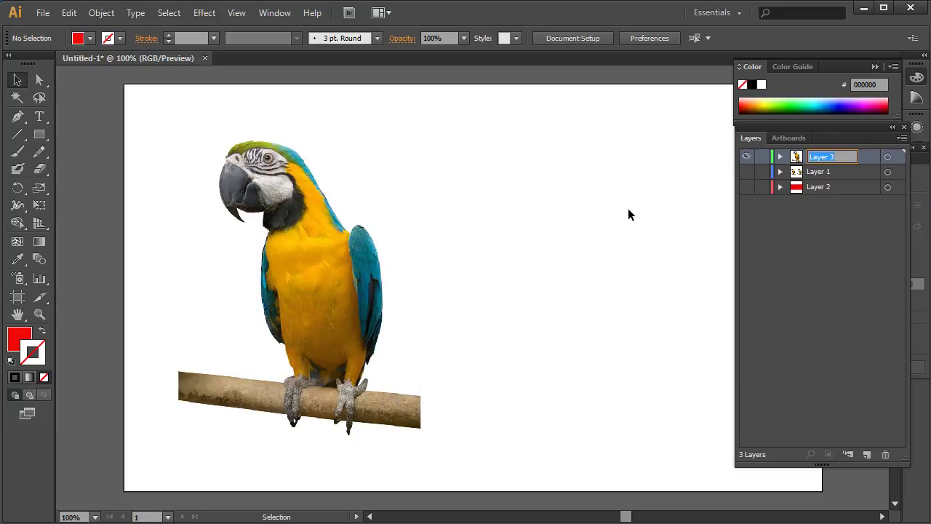
type("mask")
left_click(788, 243)
left_click(298, 254)
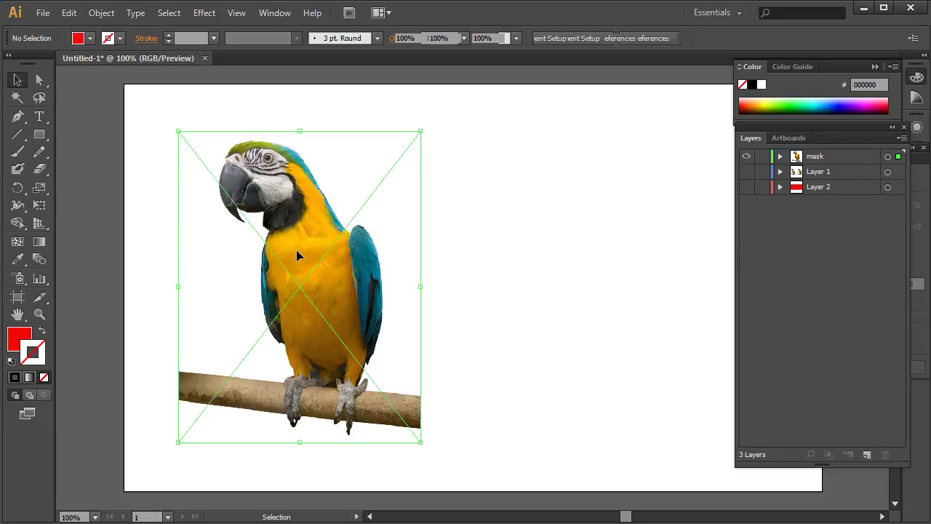
left_click(374, 38)
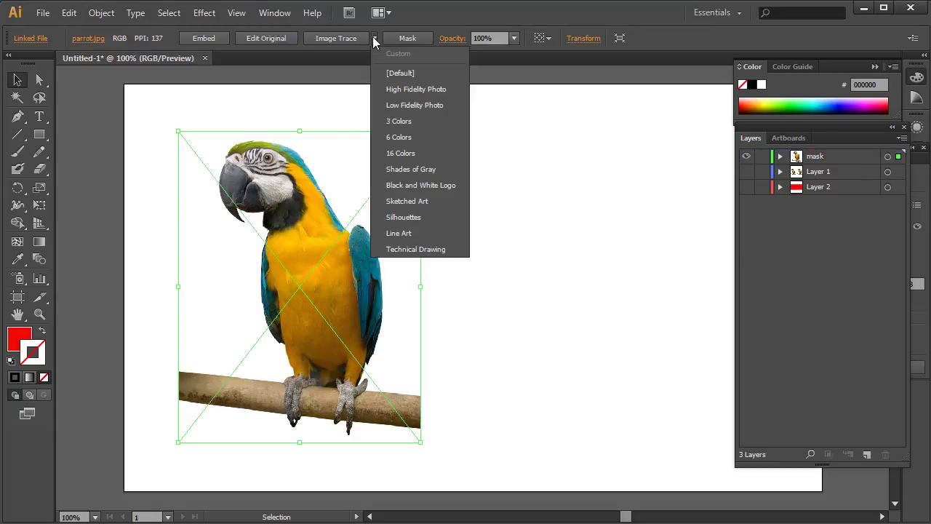
left_click(406, 186)
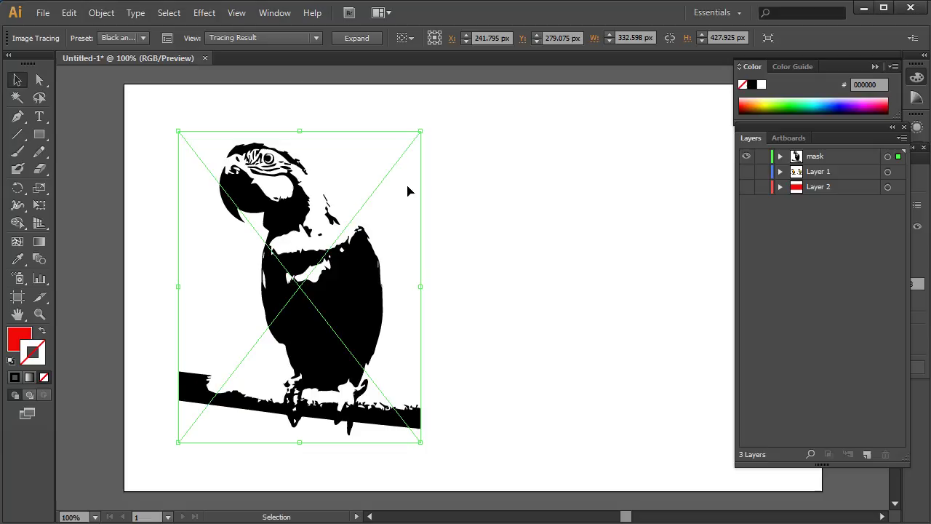
Step: Raise the Image Trace threshold to about 247 and expand the trace into paths
left_click(167, 38)
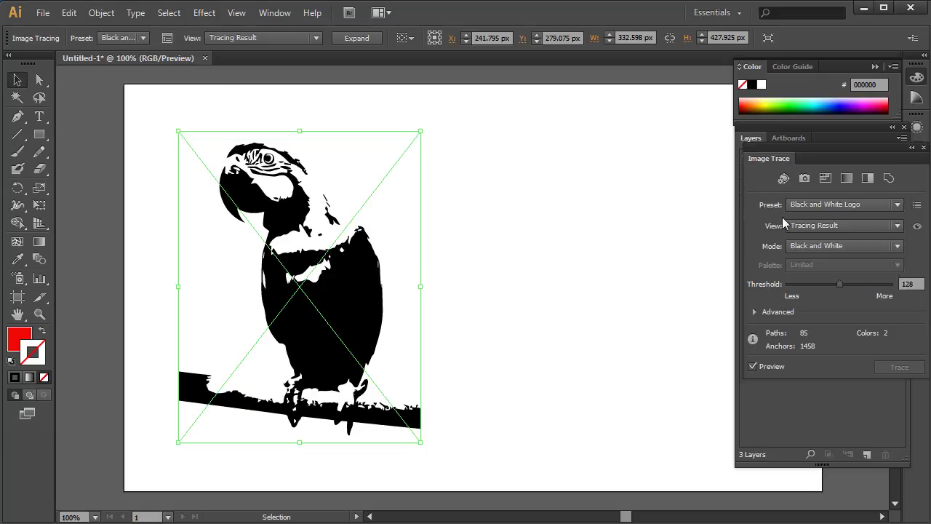
left_click_drag(766, 149, 507, 138)
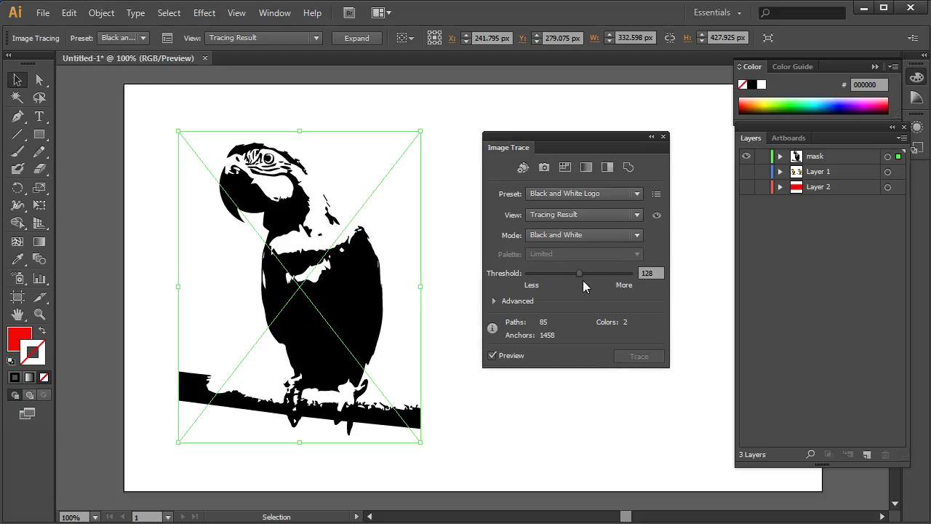
left_click_drag(581, 273, 630, 282)
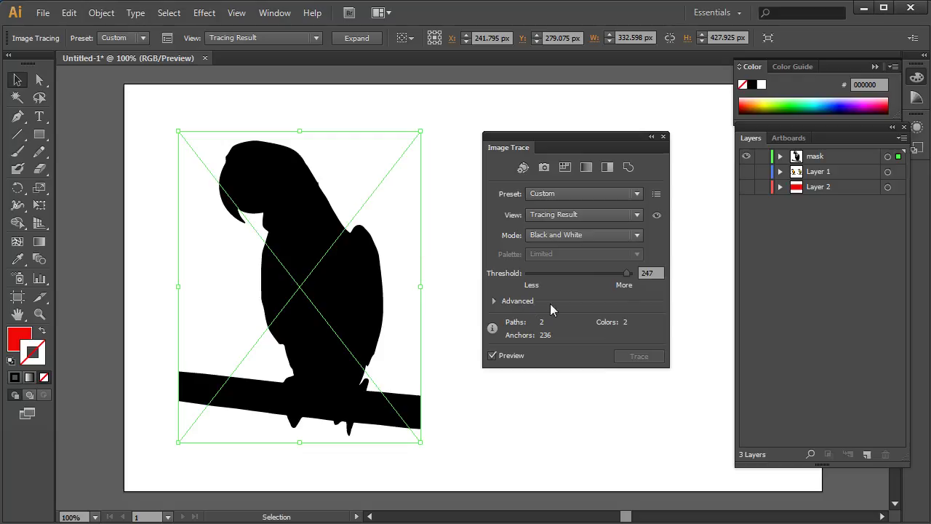
left_click(355, 39)
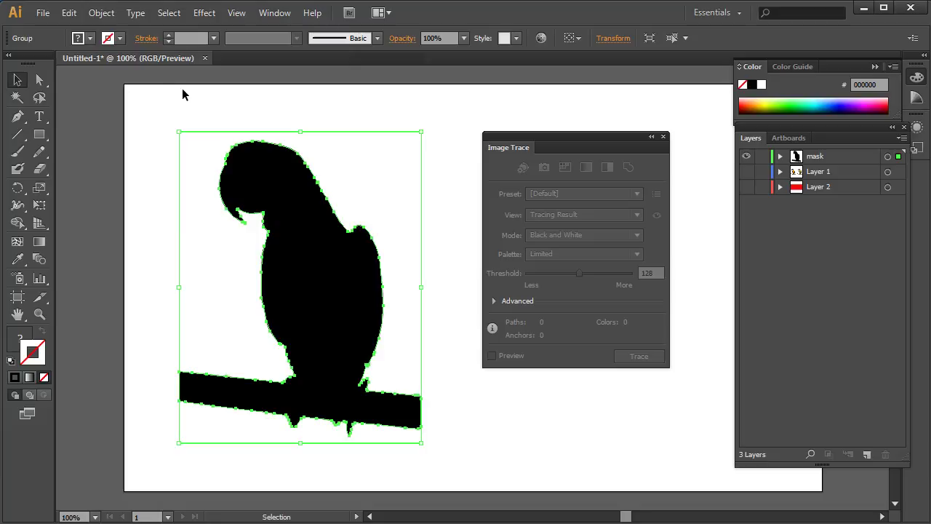
Step: Ungroup the expanded trace and drag its white background path off the silhouette
left_click(101, 13)
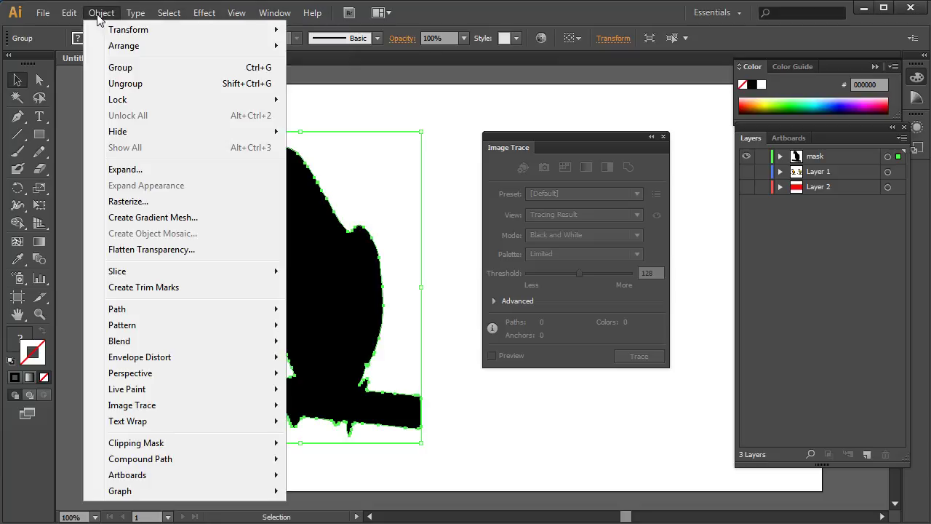
left_click(122, 89)
left_click(173, 104)
left_click(184, 141)
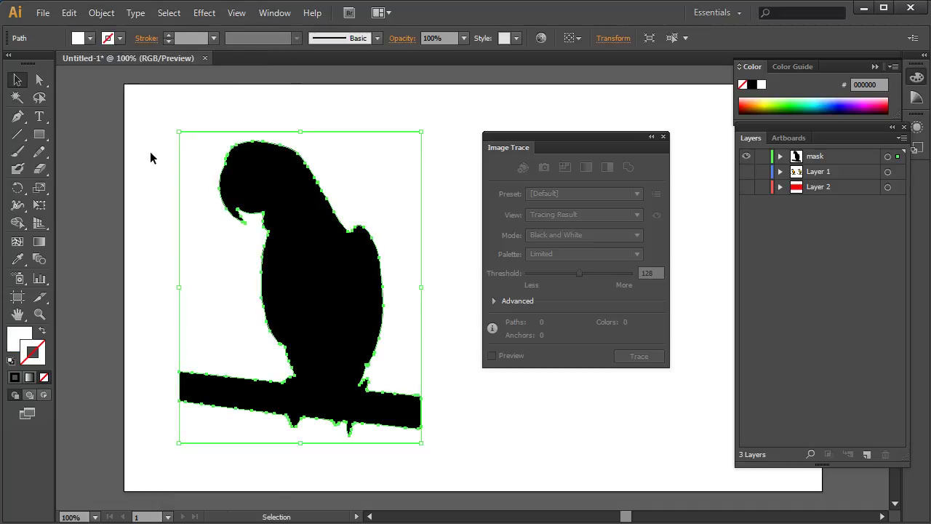
left_click_drag(206, 195, 298, 195)
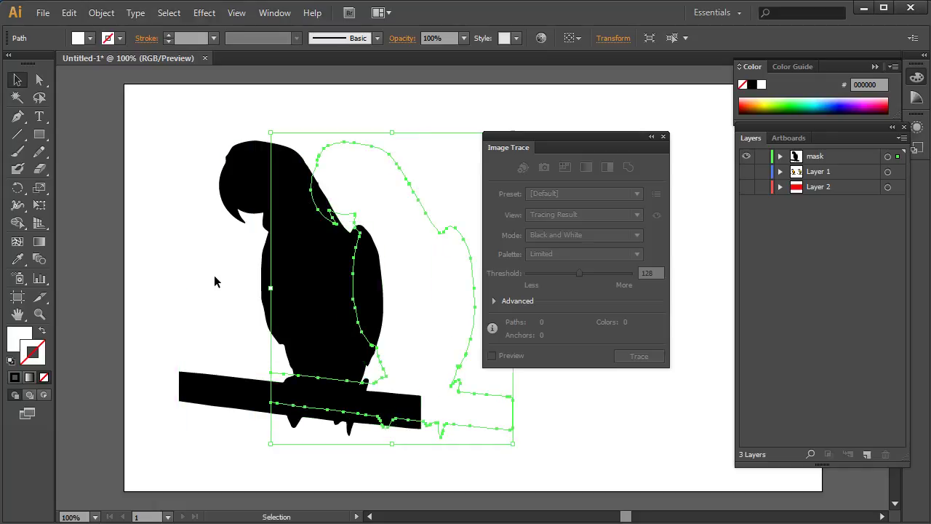
Step: Show Layer 1's colour parrot photo and hide the mask layer
left_click(411, 153)
left_click(285, 174)
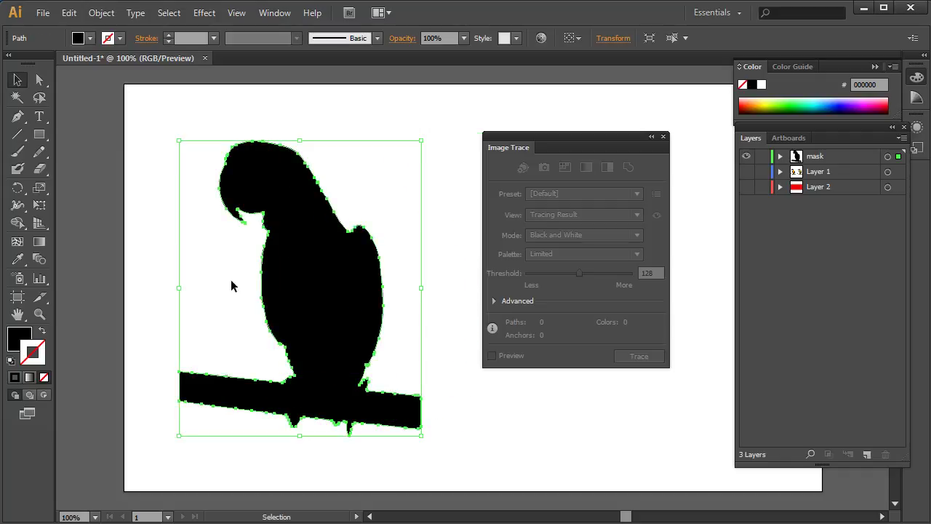
left_click(460, 175)
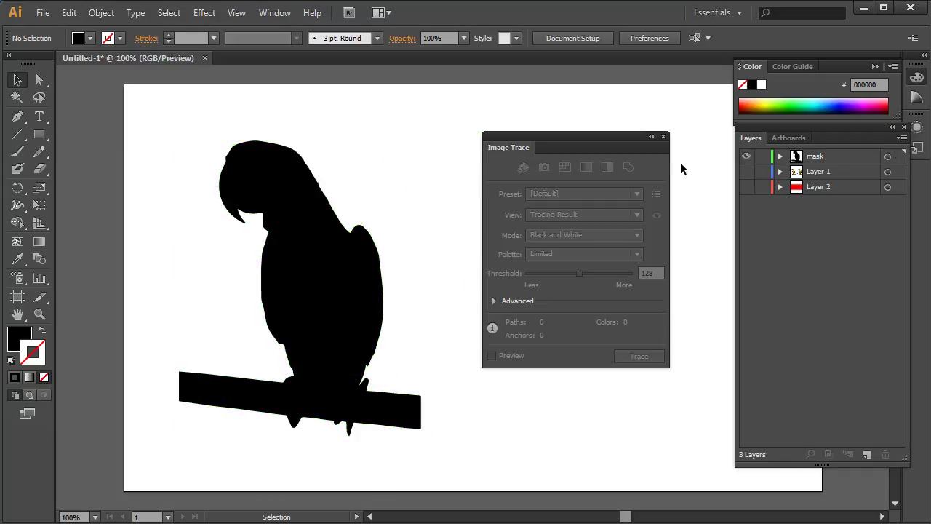
left_click(746, 171)
left_click(747, 157)
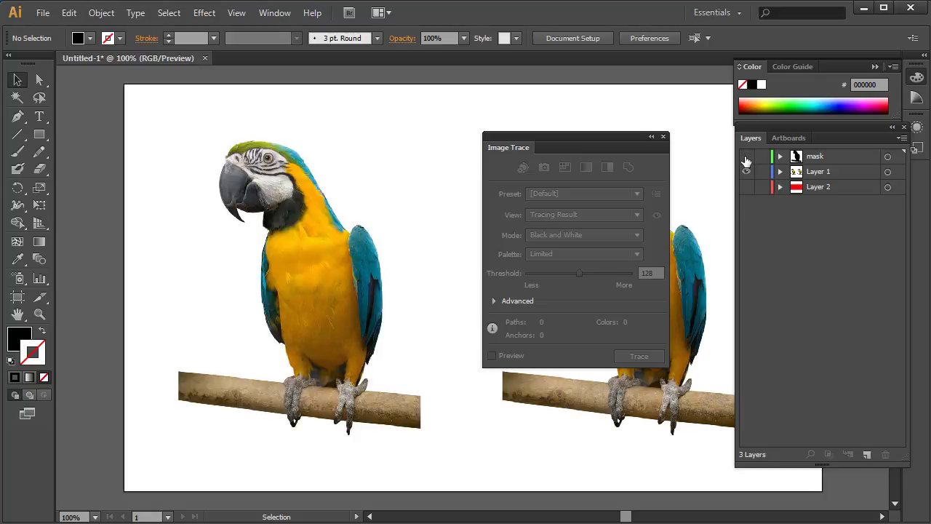
Step: Compare the silhouette against the photo, then marquee-select both together
left_click(747, 158)
left_click(746, 158)
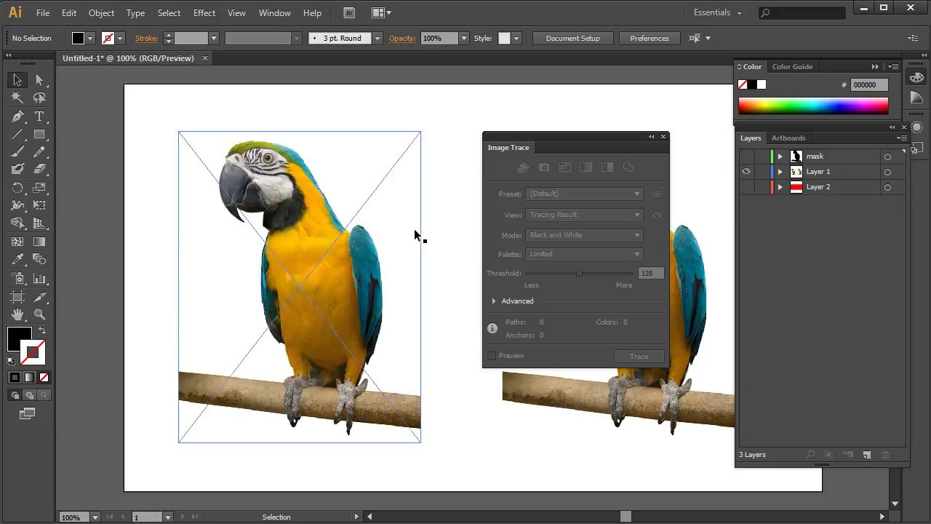
left_click(747, 157)
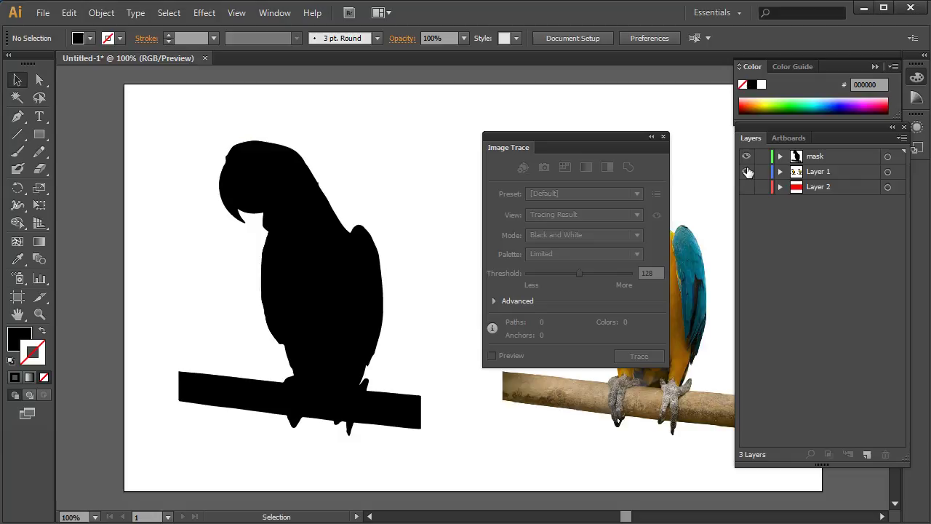
left_click(747, 157)
left_click(747, 157)
left_click_drag(436, 113, 291, 211)
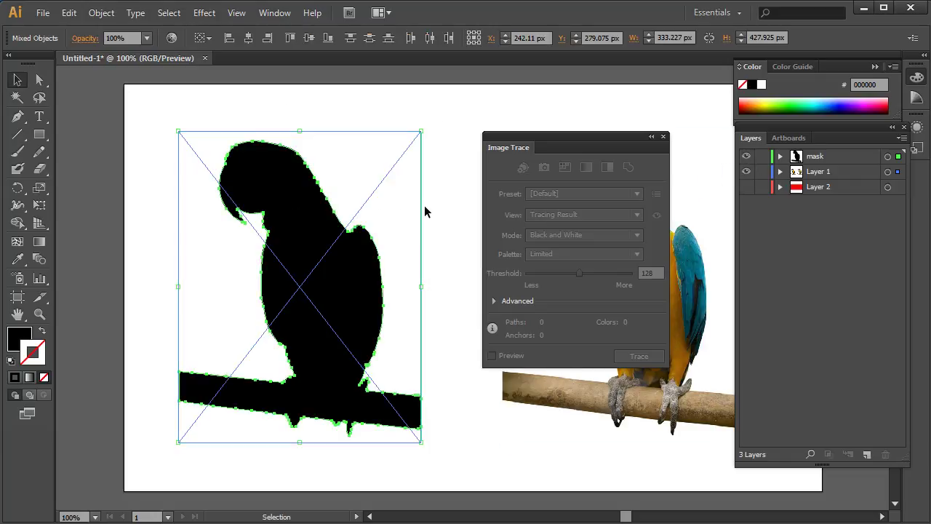
left_click(747, 156)
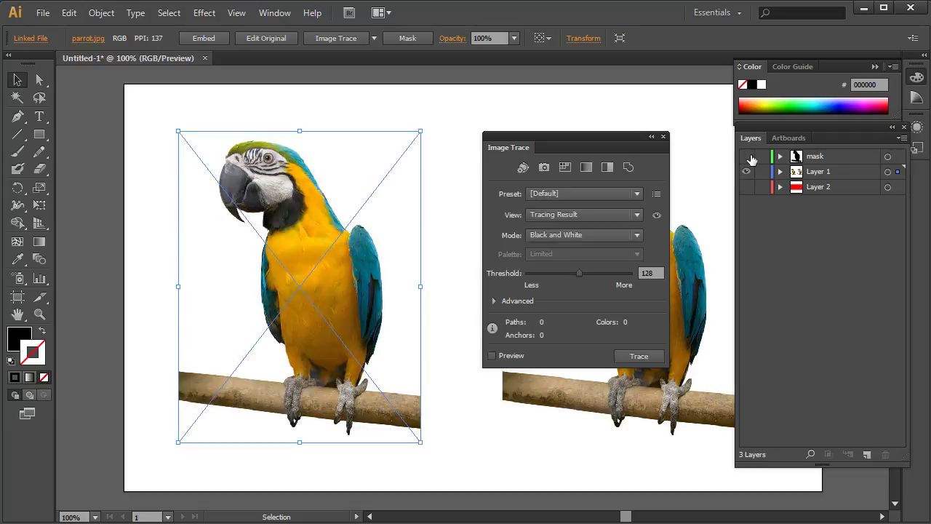
left_click(746, 156)
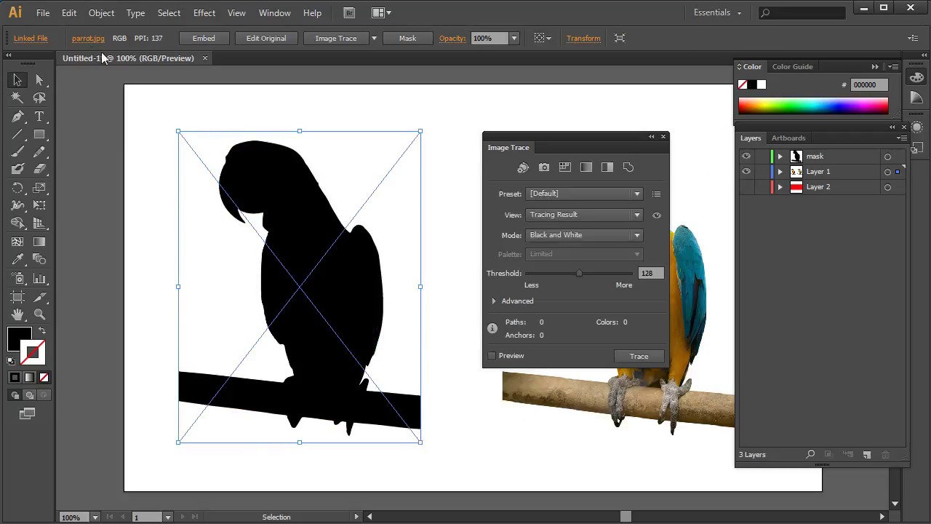
Step: Apply Object > Clipping Mask > Make to the selected silhouette and photo
left_click(70, 15)
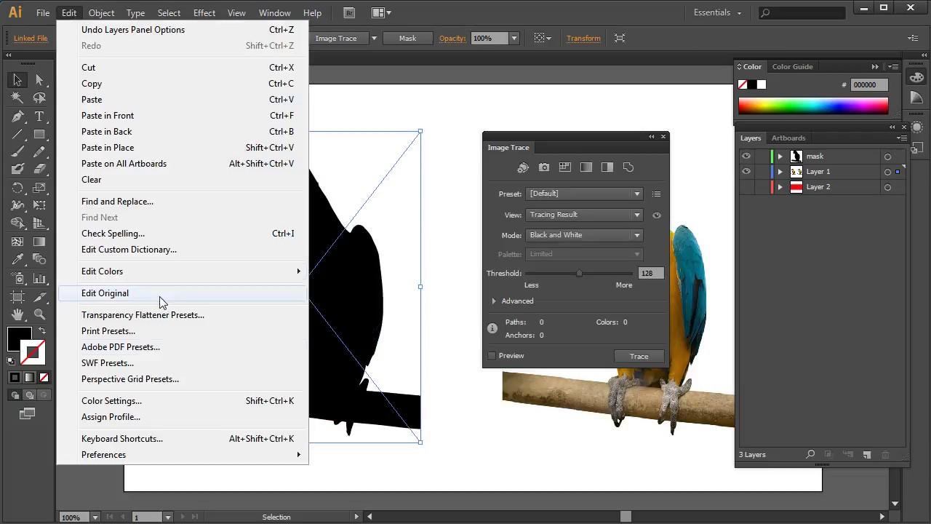
mouse_move(43, 17)
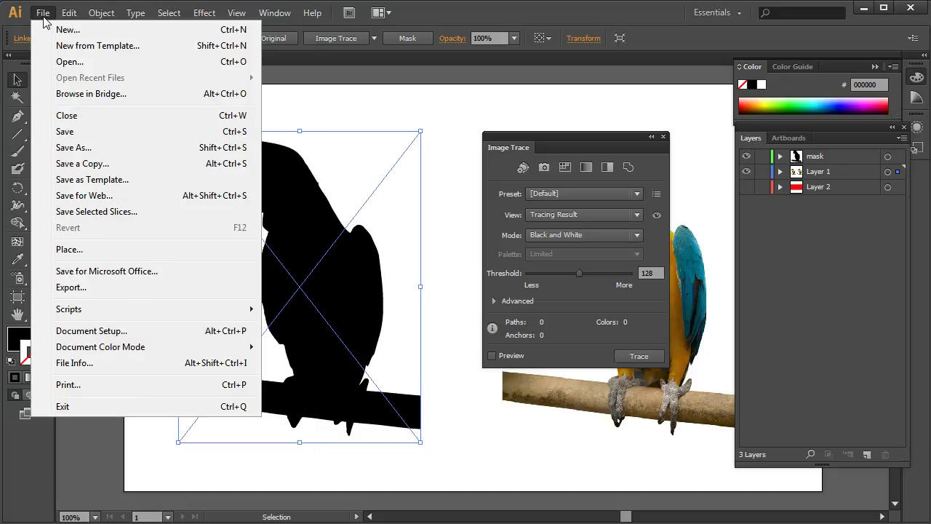
mouse_move(99, 16)
mouse_move(175, 449)
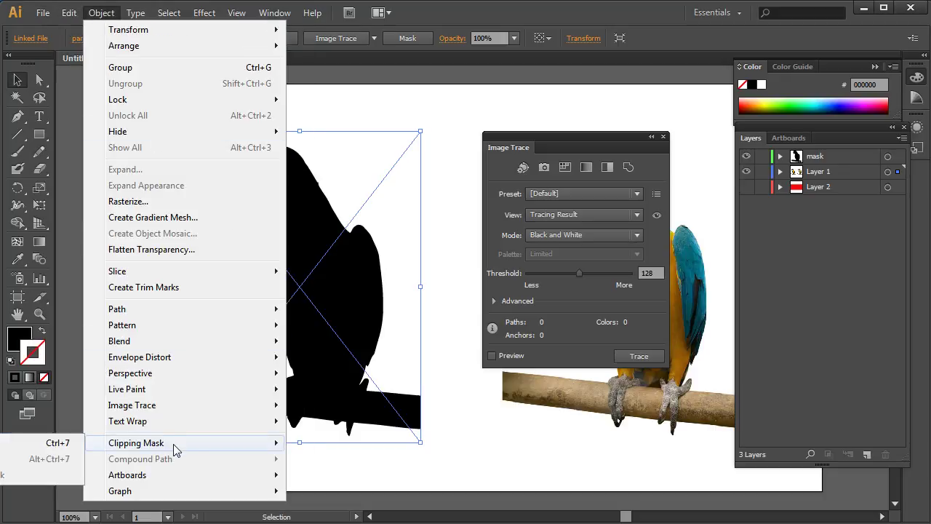
left_click(45, 443)
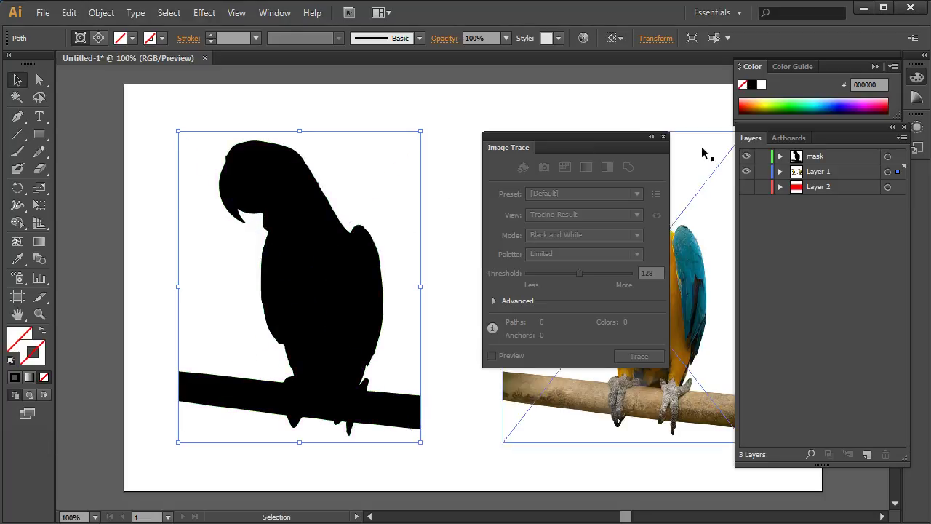
Step: Move the silhouette path from the mask layer into Layer 1
key("ctrl+alt+bracketleft")
left_click(454, 158)
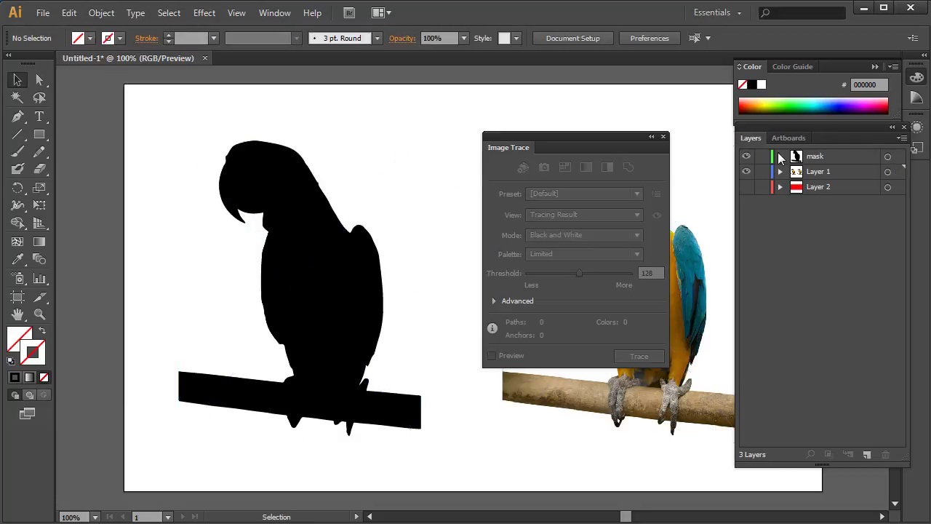
left_click(269, 232)
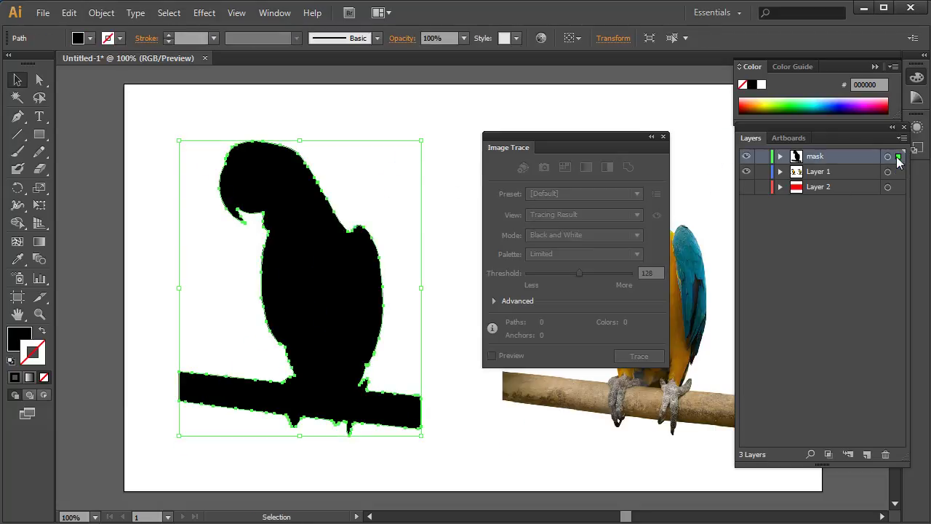
left_click_drag(900, 158, 900, 173)
left_click(746, 172)
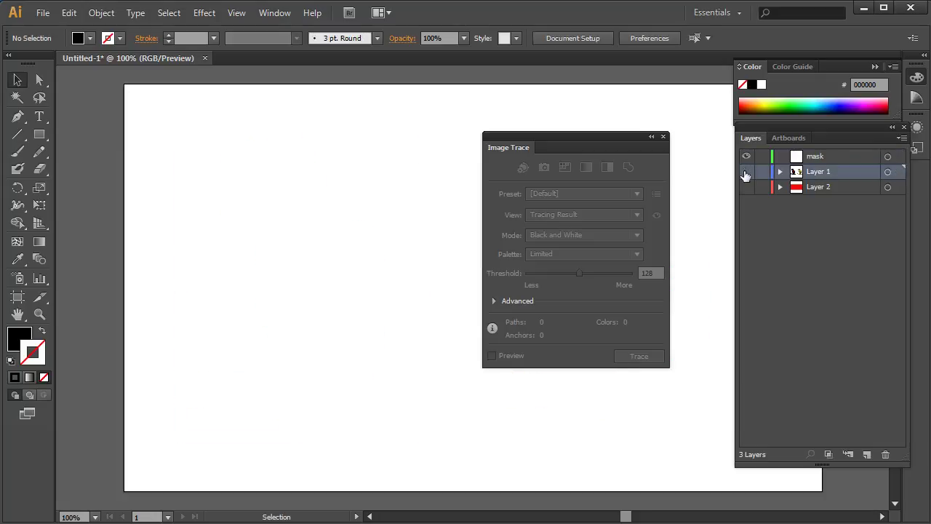
left_click(745, 173)
Step: Marquee-select silhouette and photo and clip the parrot with Object > Clipping Mask > Make
left_click_drag(264, 98, 375, 241)
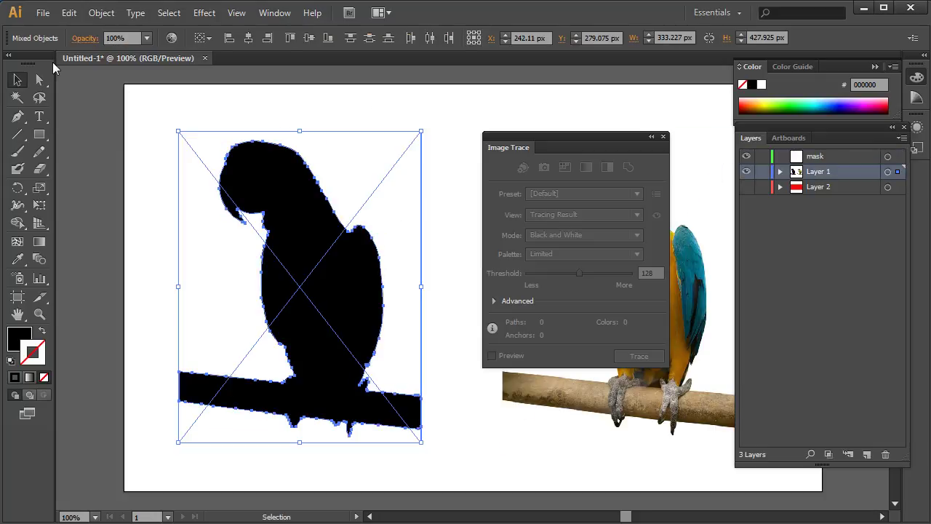
left_click(67, 14)
mouse_move(101, 13)
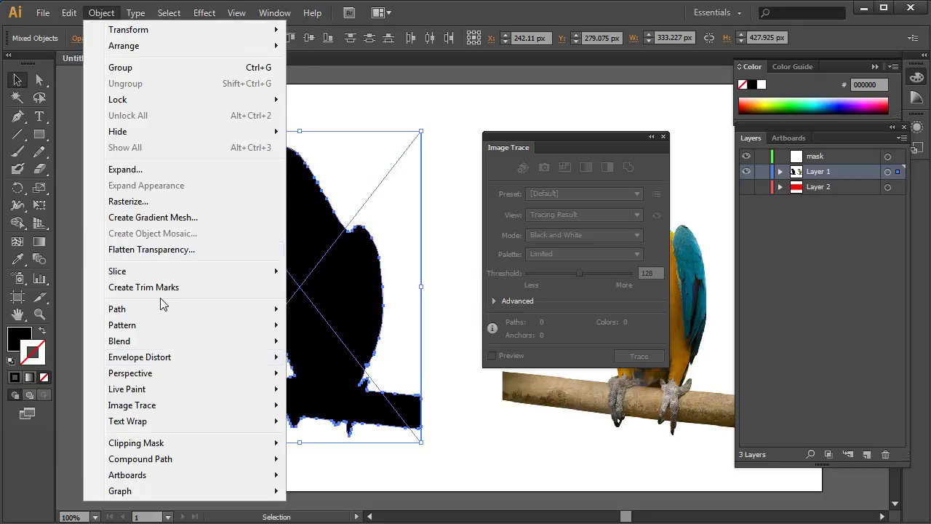
mouse_move(172, 445)
left_click(27, 442)
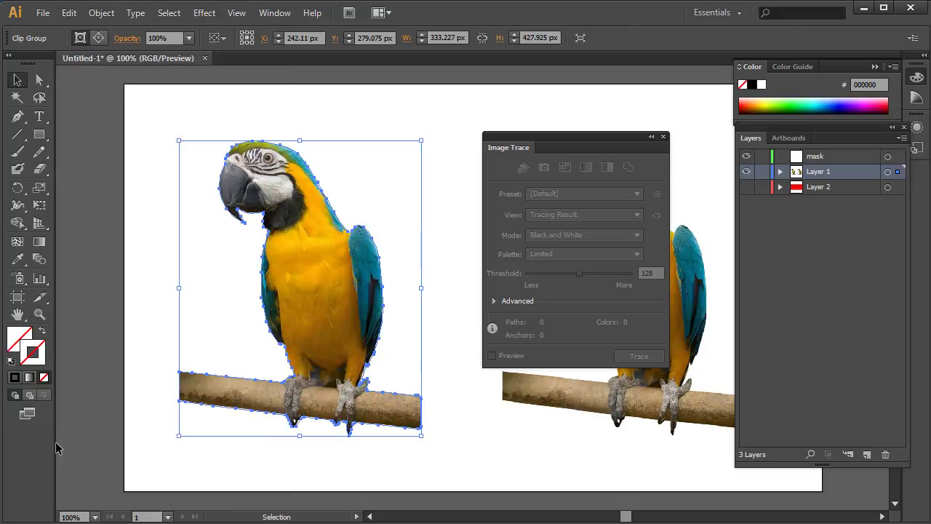
Step: Show Layer 2, then enlarge the red rectangle and move it up behind the parrot
left_click(746, 187)
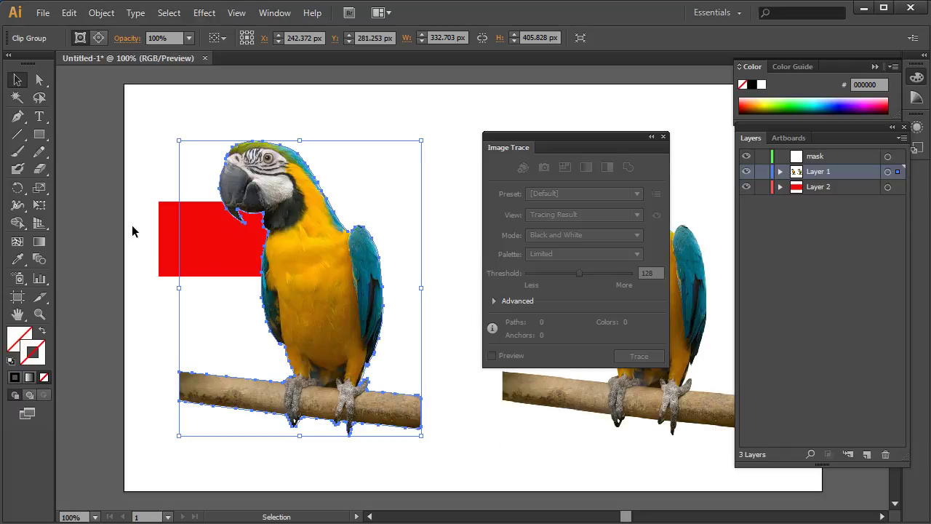
left_click(156, 238)
left_click(161, 242)
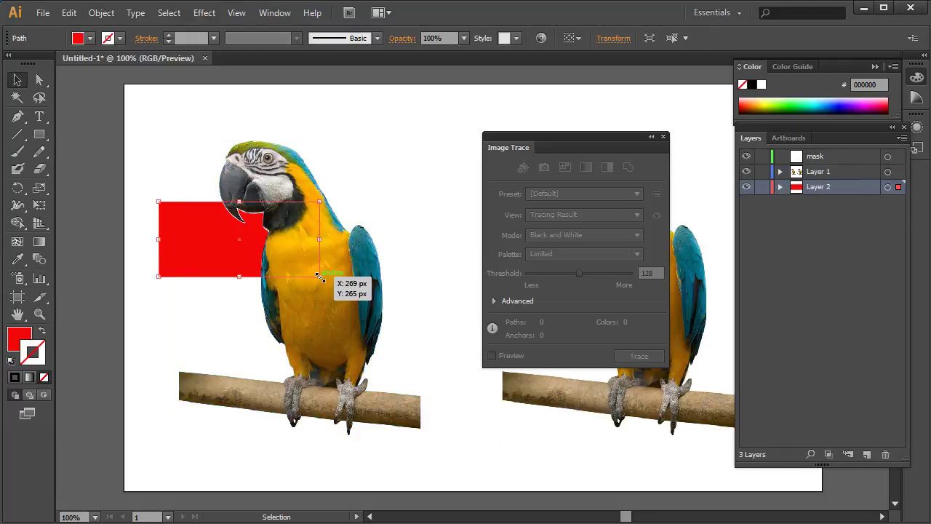
left_click_drag(319, 276, 464, 448)
left_click_drag(431, 297, 425, 231)
Step: Clear the selection and move the Image Trace panel out of the way
left_click(403, 124)
left_click(271, 203)
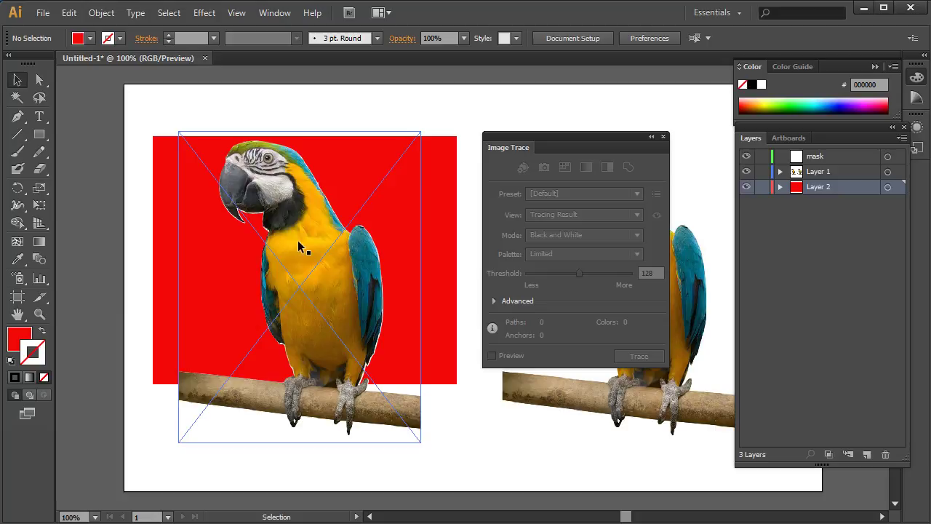
key("ctrl+shift+a")
mouse_move(577, 143)
left_mouse_down()
mouse_move(596, 133)
mouse_move(605, 142)
left_mouse_up()
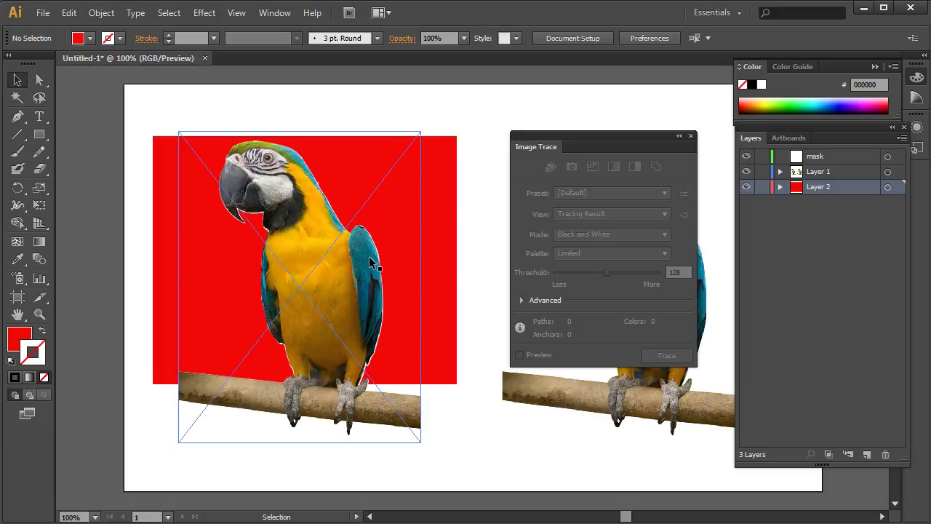
mouse_move(573, 130)
left_mouse_down()
mouse_move(662, 167)
mouse_move(645, 175)
left_mouse_up()
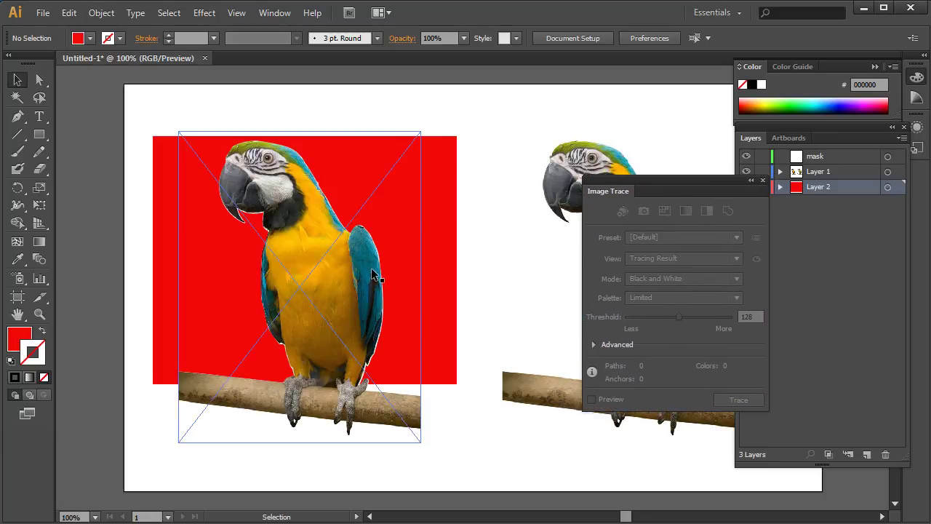
Step: Hide the mask layer and release the parrot's clipping mask via Object > Clipping Mask > Release
left_click(326, 206)
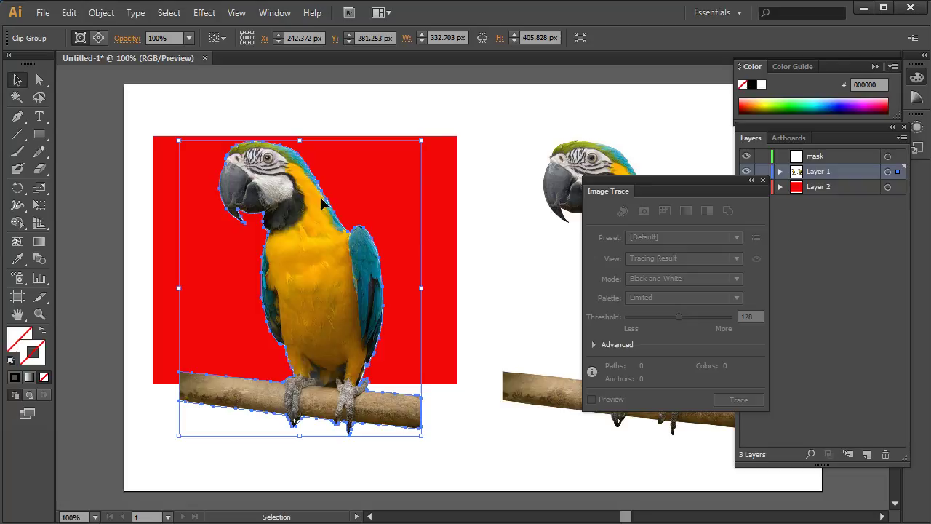
left_click(747, 156)
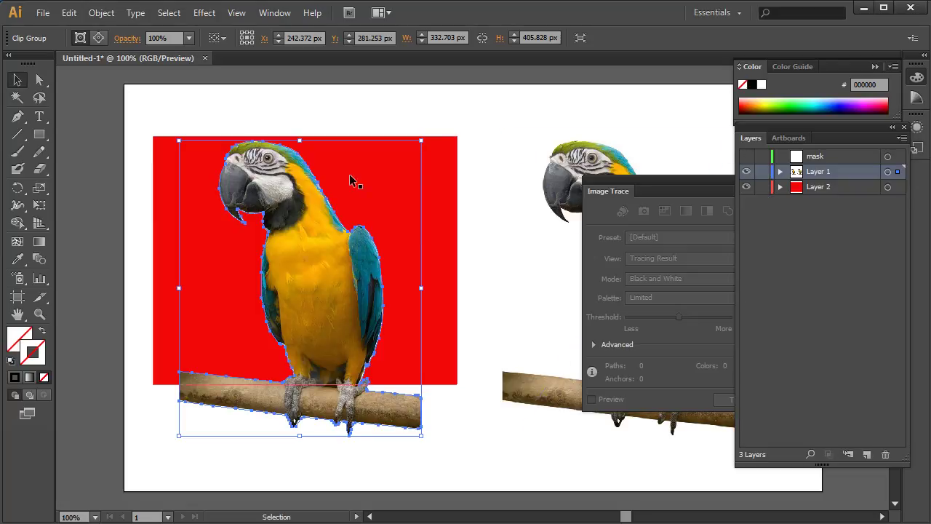
left_click(98, 13)
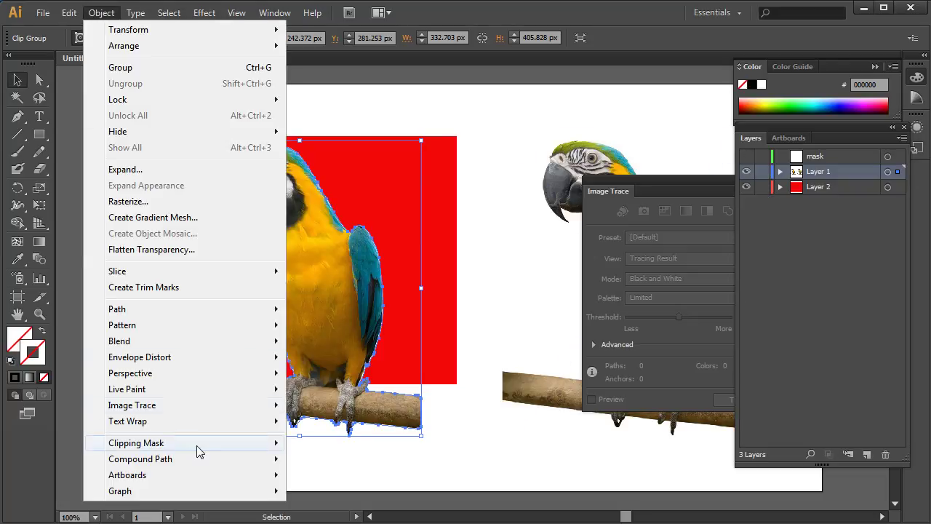
mouse_move(198, 445)
left_click(35, 461)
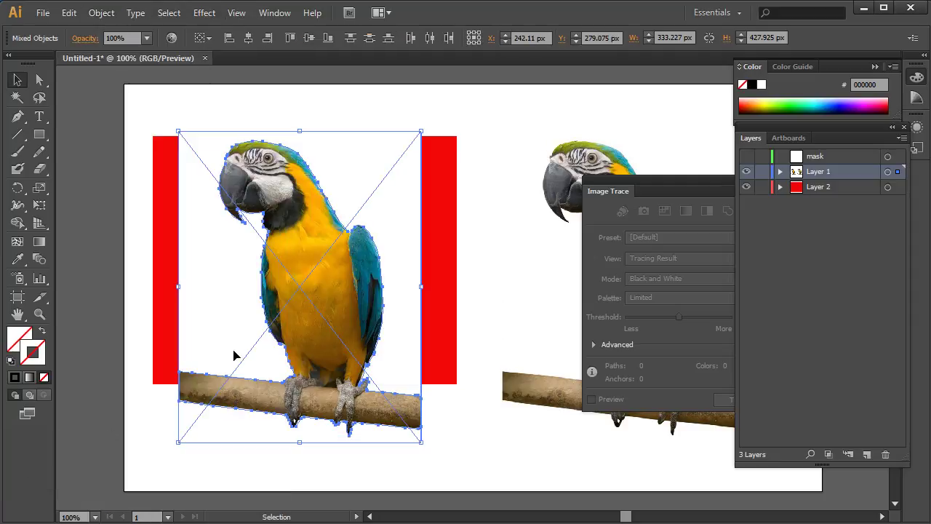
Step: Try moving the parrot photo, undo the move, and hide Layer 2's red rectangle
left_click(400, 189)
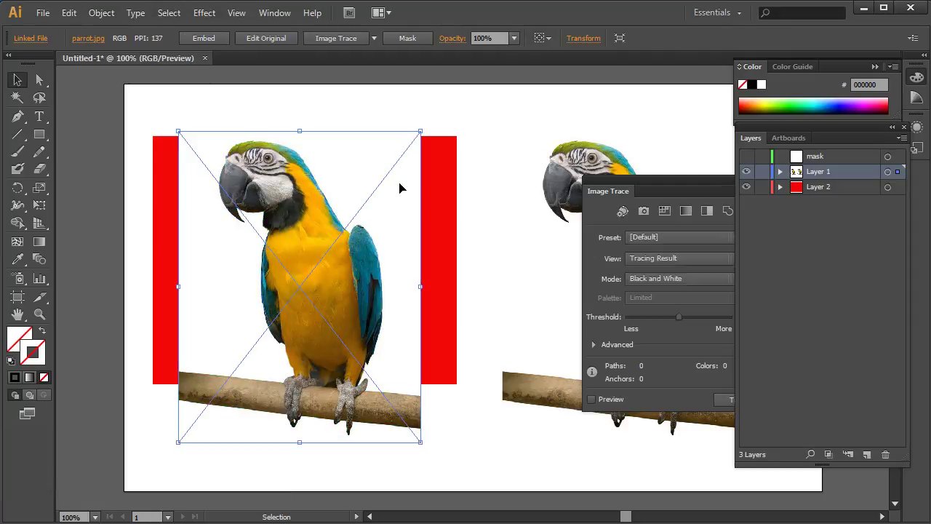
left_click_drag(392, 212, 529, 282)
left_click(255, 233)
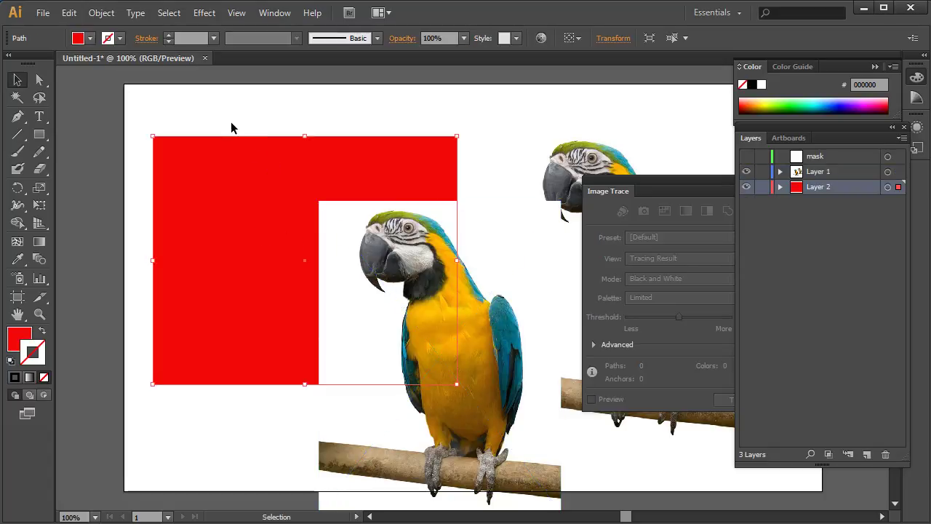
left_click_drag(231, 122, 377, 275)
key("ctrl+z")
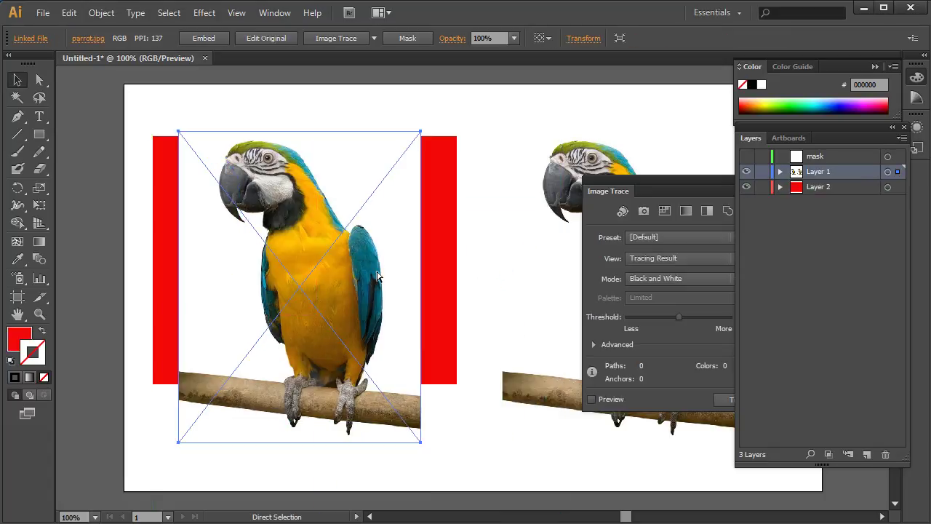
key("v")
left_click(746, 186)
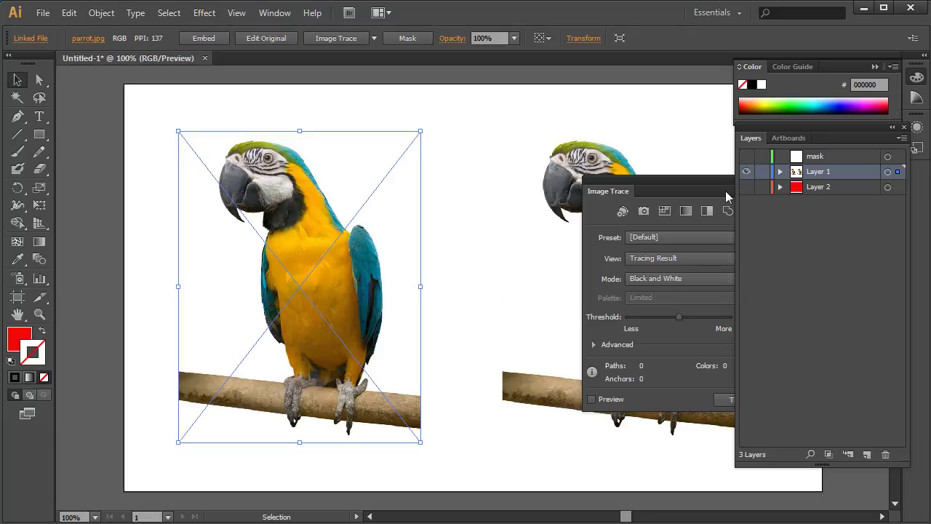
Step: Toggle Layer 1 and mask layer visibility, leaving Layer 1 shown in normal preview
left_click(746, 173)
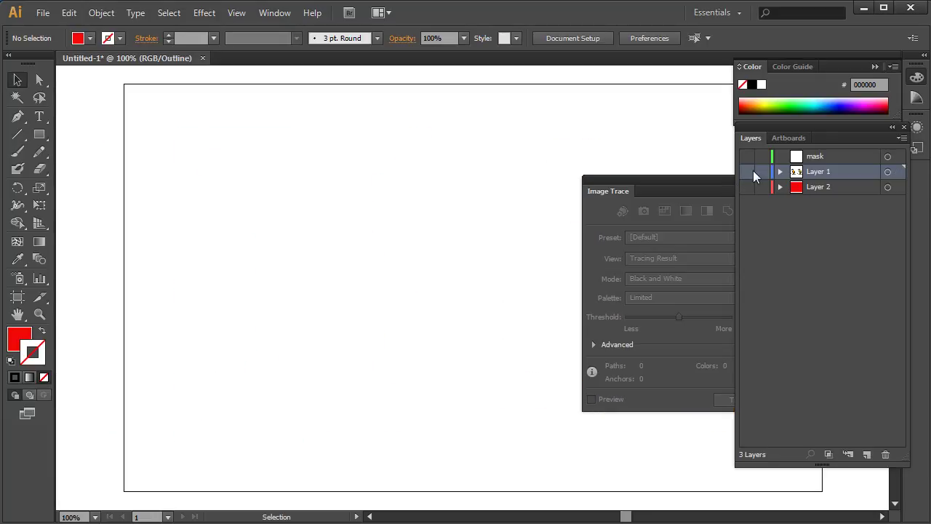
left_click(747, 157)
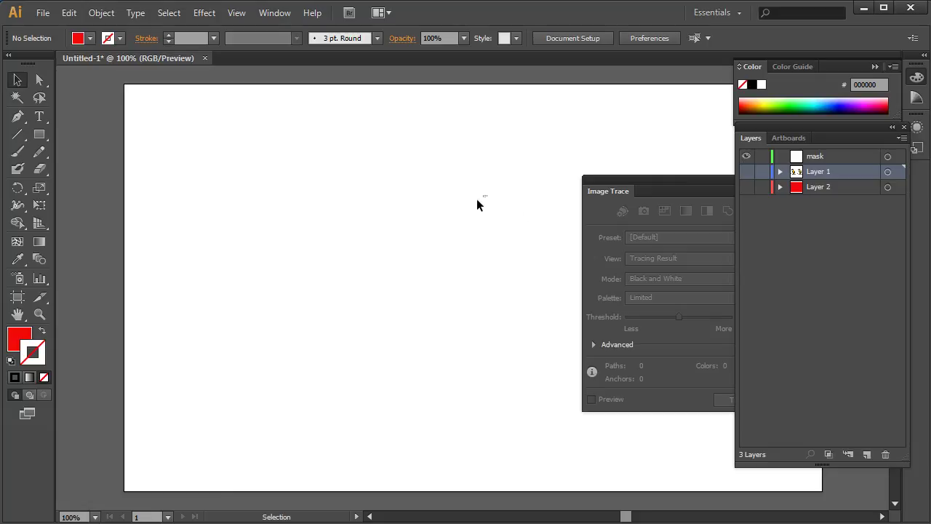
left_click(747, 158)
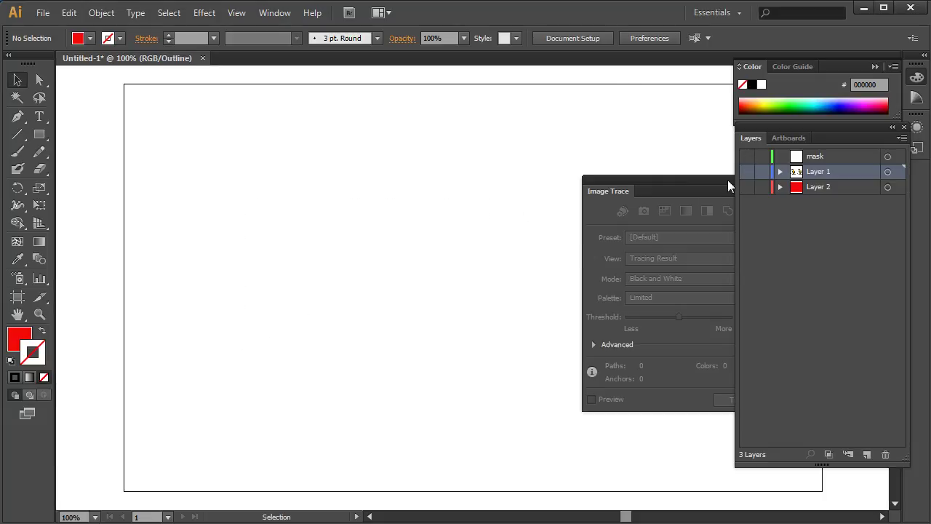
left_click(745, 173)
Step: Move the left parrot photo onto Layer 2 and marquee-select the traced silhouette path
left_click(323, 268)
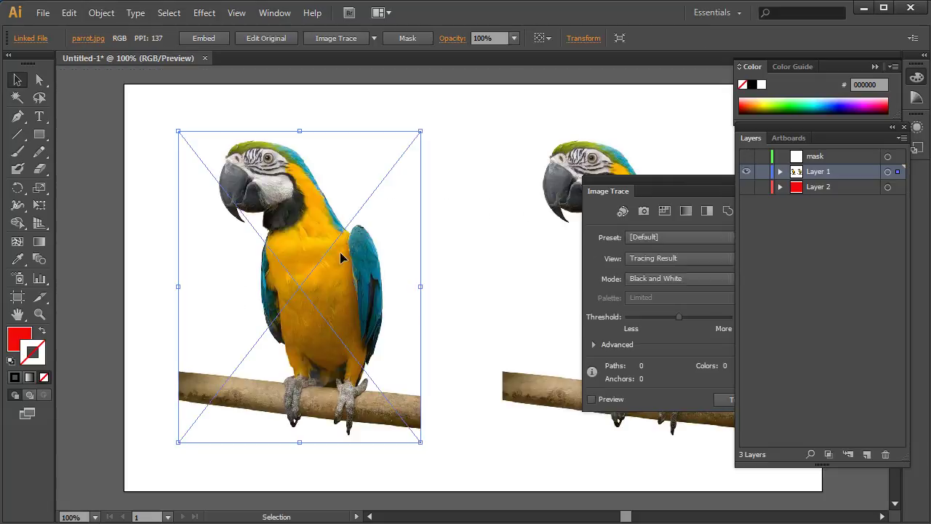
left_click_drag(898, 172, 900, 188)
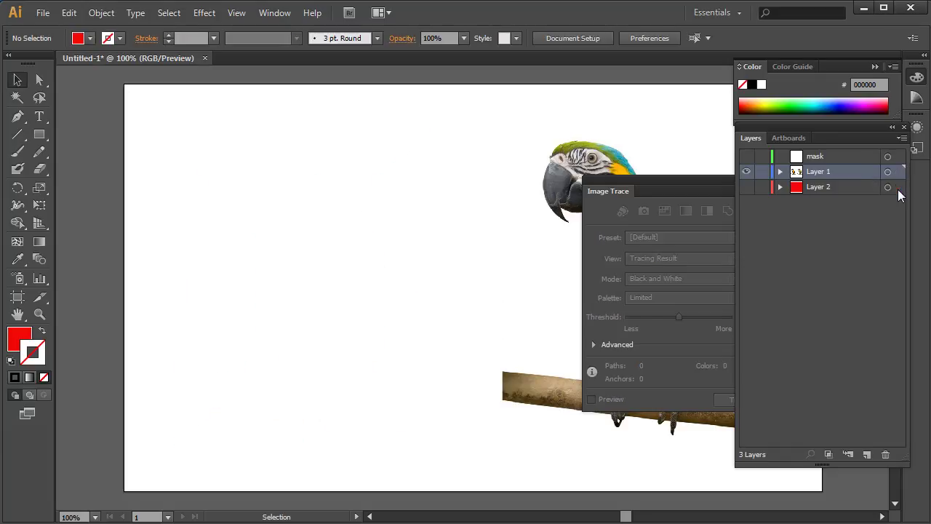
left_click_drag(426, 131, 249, 294)
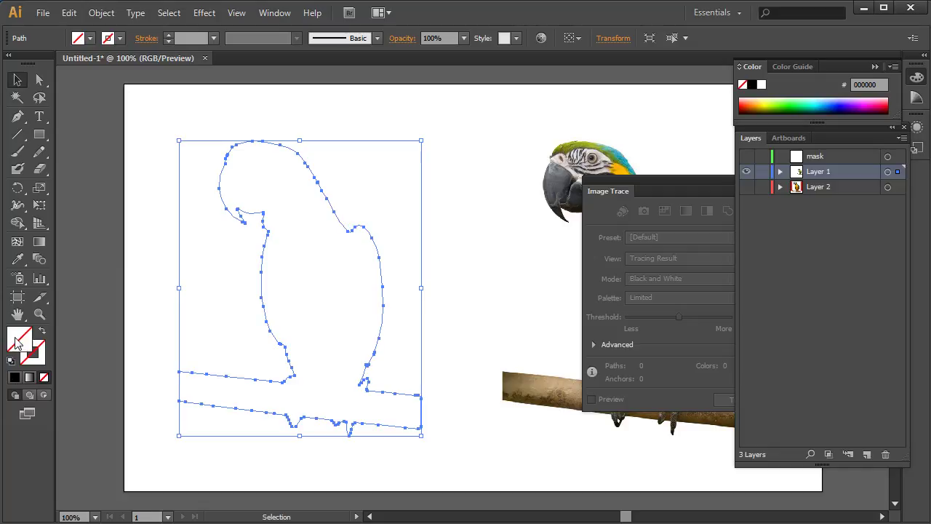
Step: Reset and swap fill and stroke, then set the silhouette's fill to black 000000
left_click(10, 361)
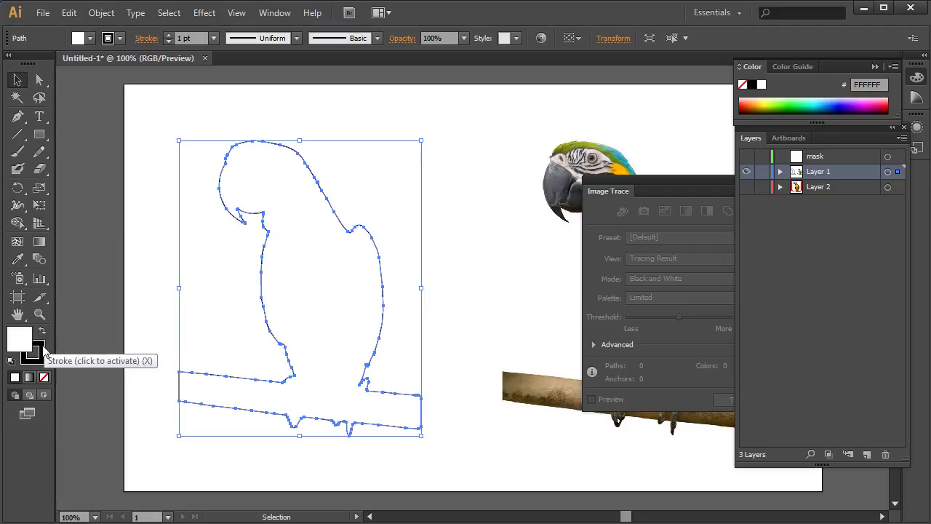
left_click(43, 352)
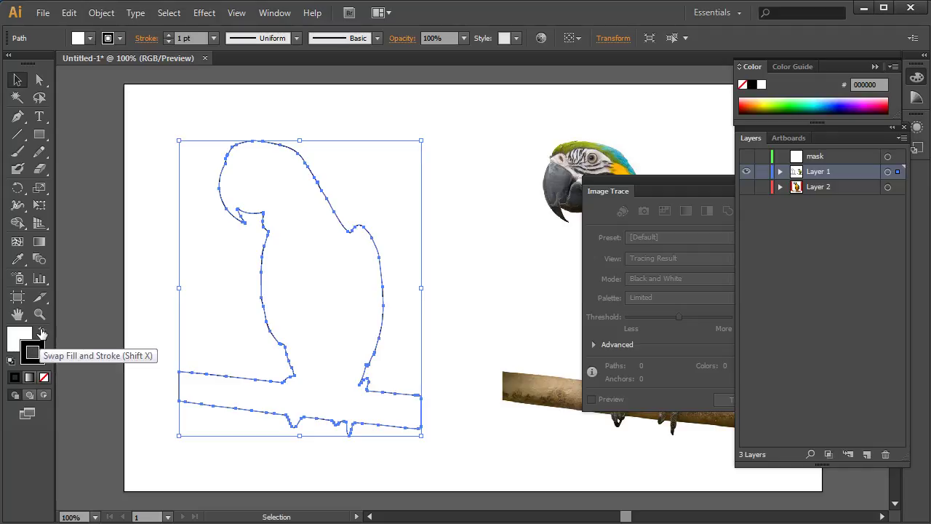
left_click(42, 332)
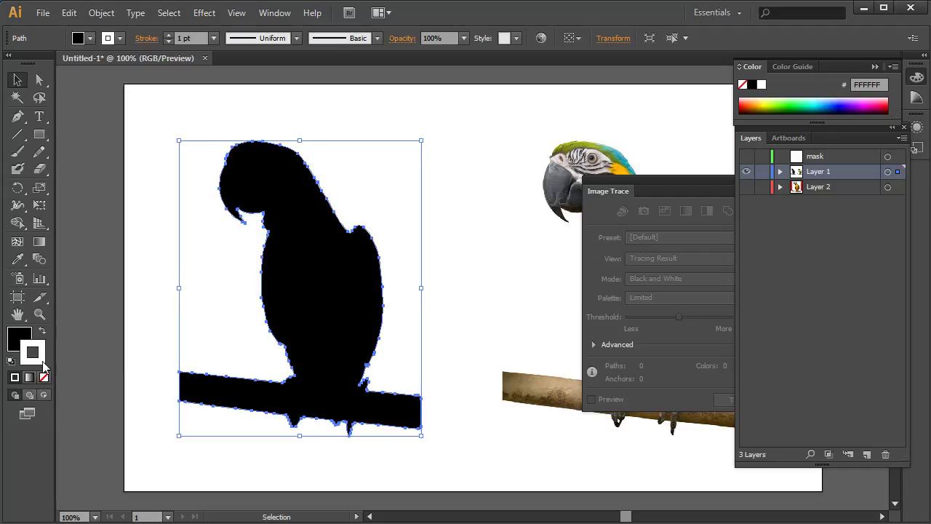
double_click(40, 358)
left_click_drag(338, 346, 307, 387)
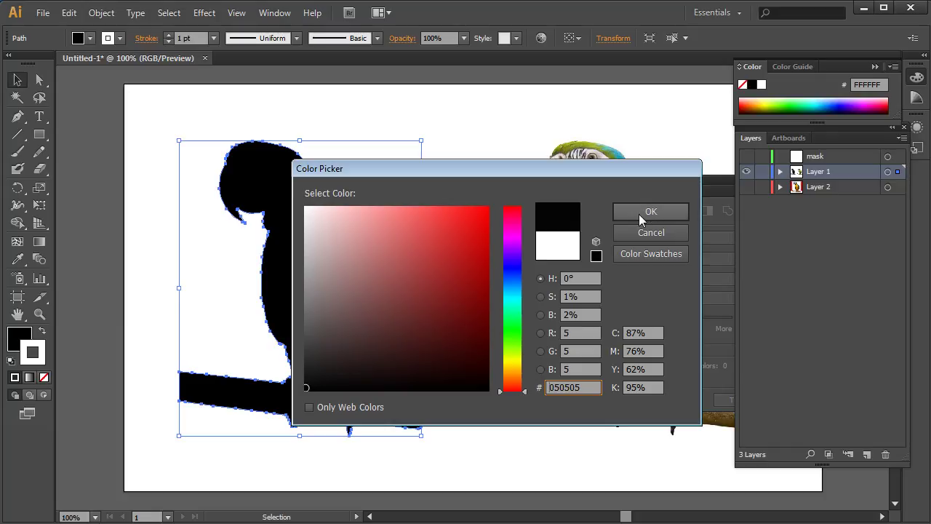
left_click_drag(357, 362, 306, 390)
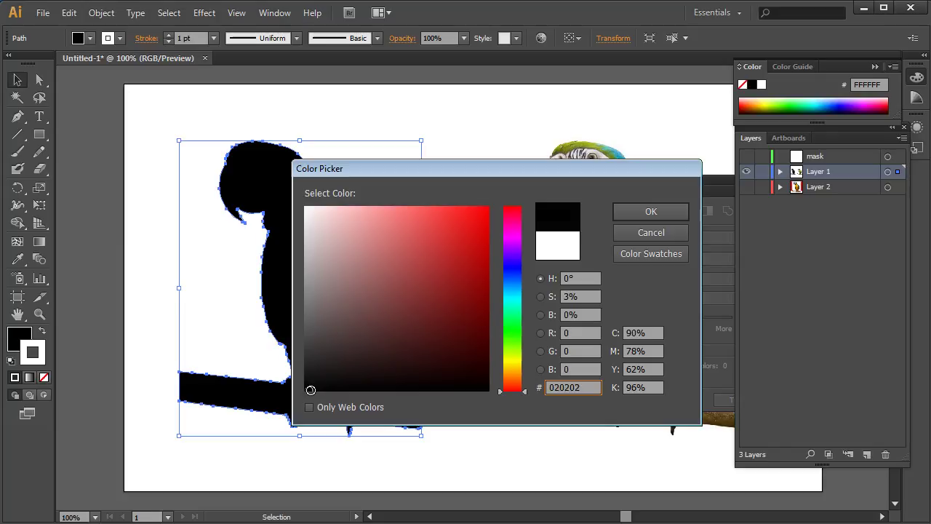
left_click(661, 210)
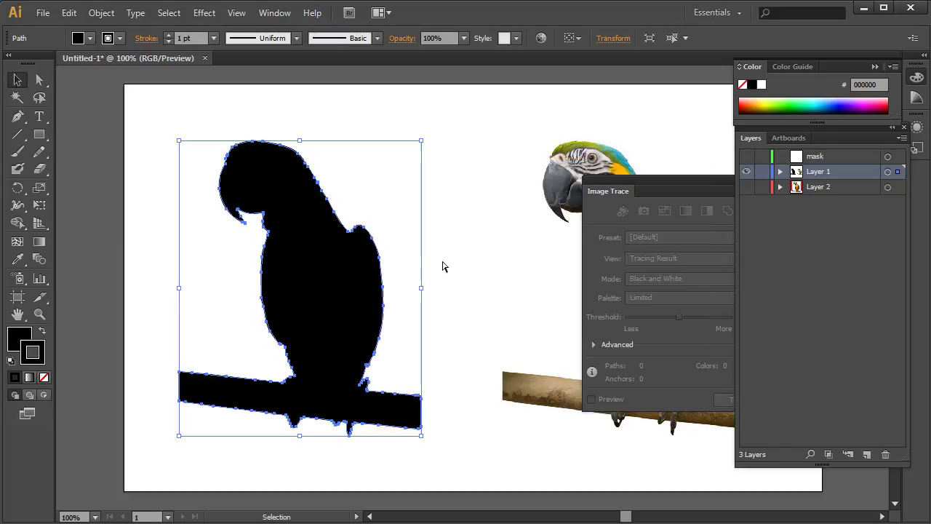
Step: Give the silhouette a red ED1414 stroke with a 2 pt weight
key("ctrl+equal")
key("ctrl+equal")
key("ctrl+equal")
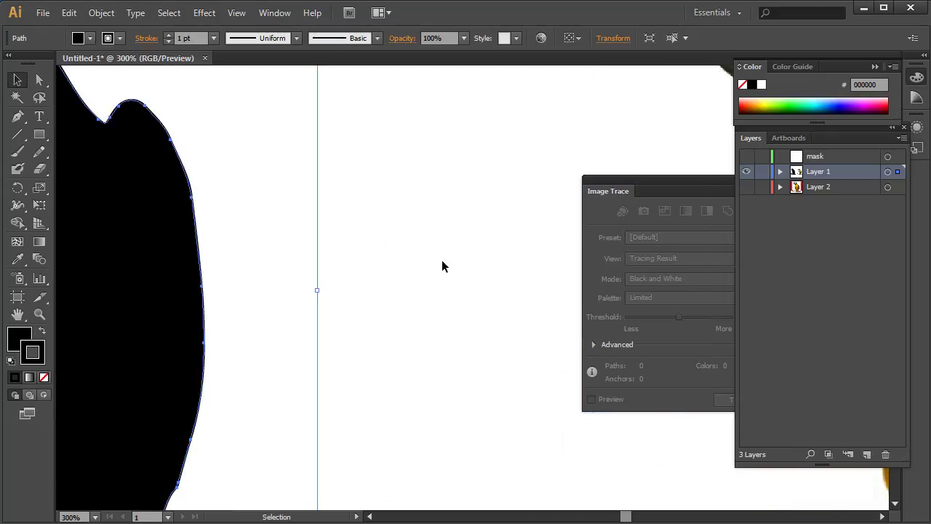
double_click(19, 339)
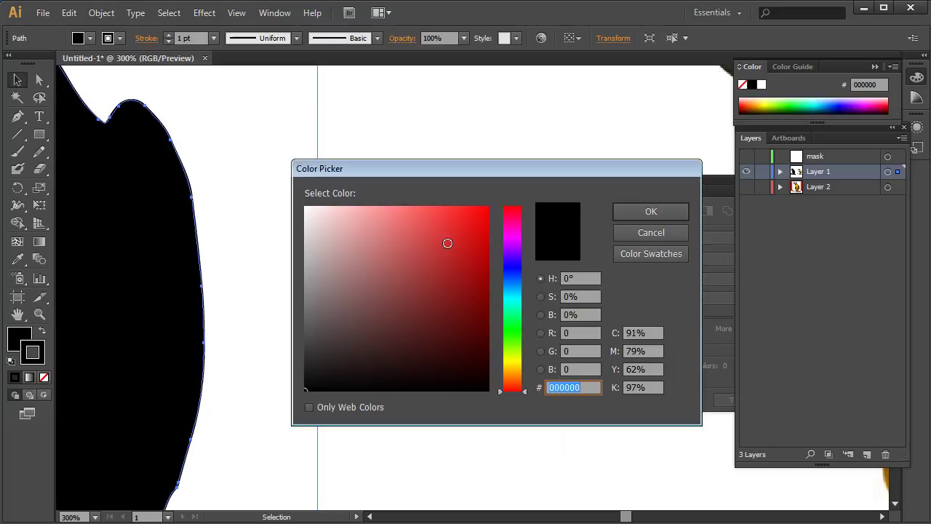
left_click(476, 218)
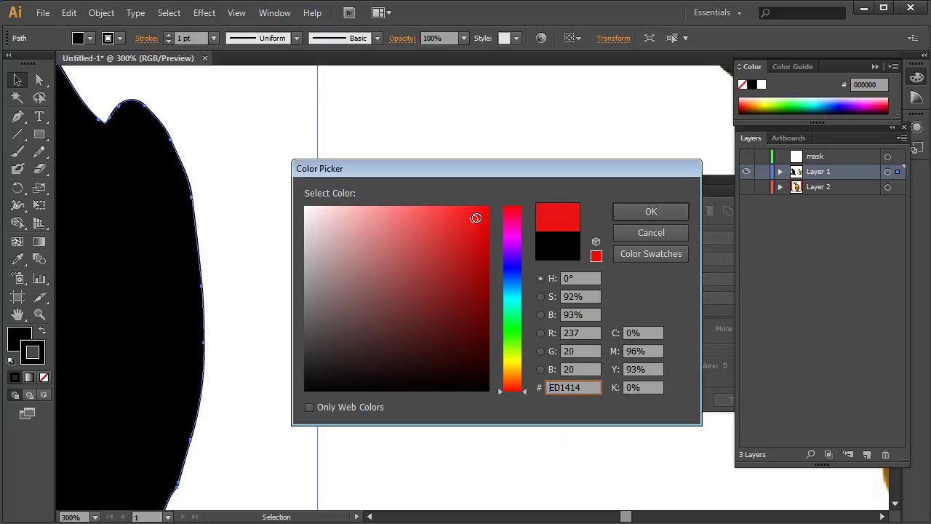
left_click(629, 213)
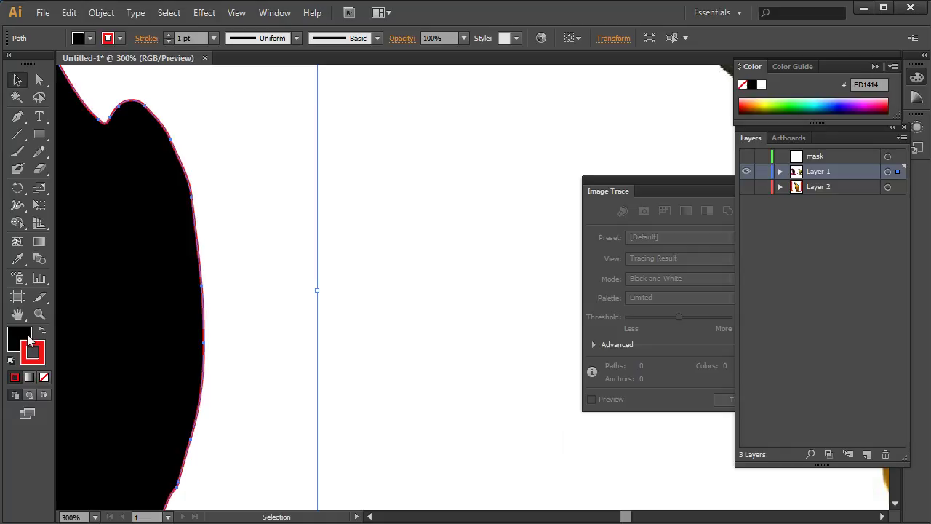
left_click(43, 378)
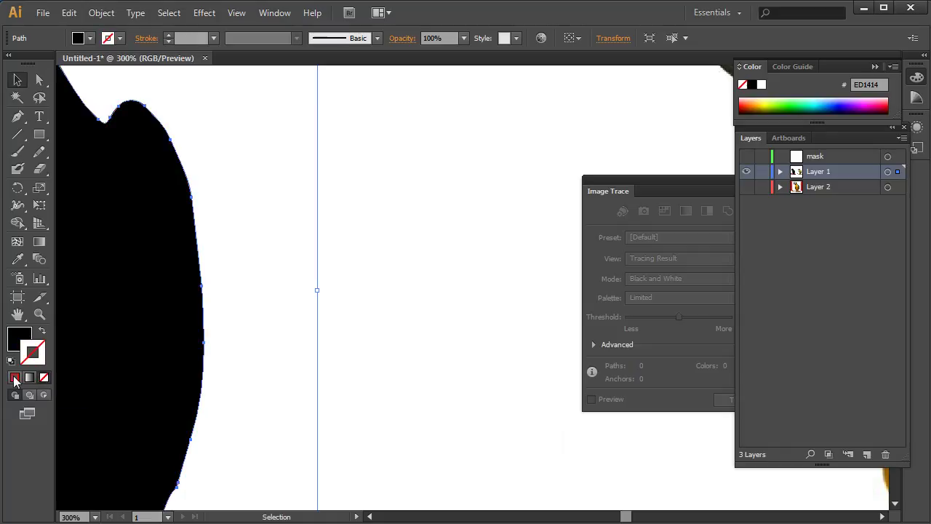
left_click(14, 378)
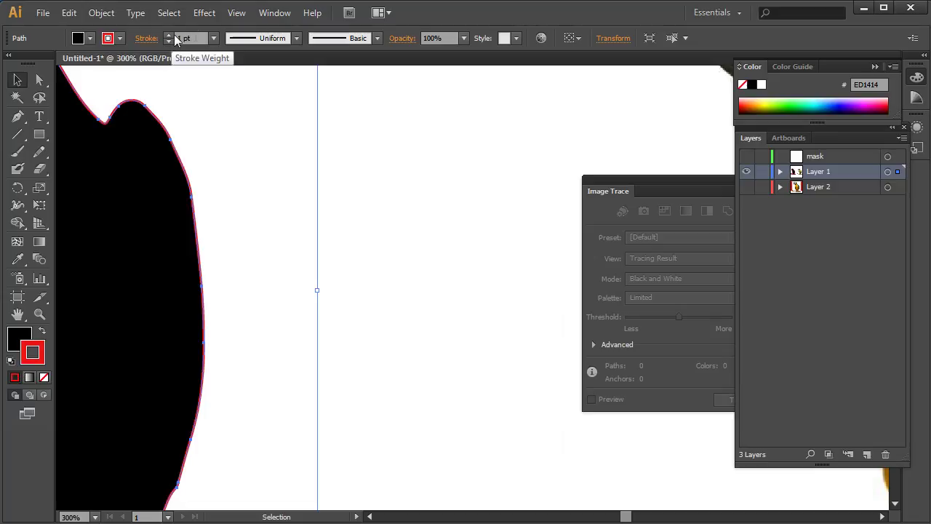
left_click(213, 38)
left_click(224, 112)
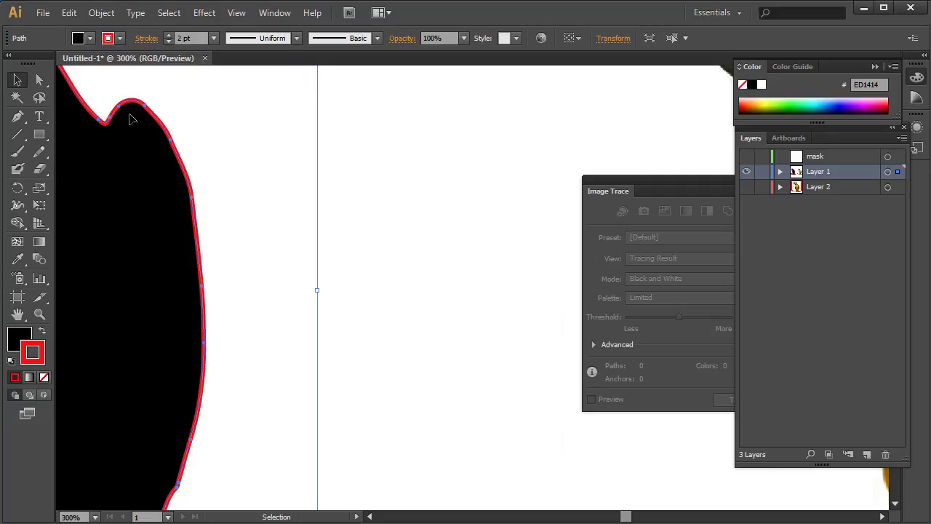
left_click(101, 13)
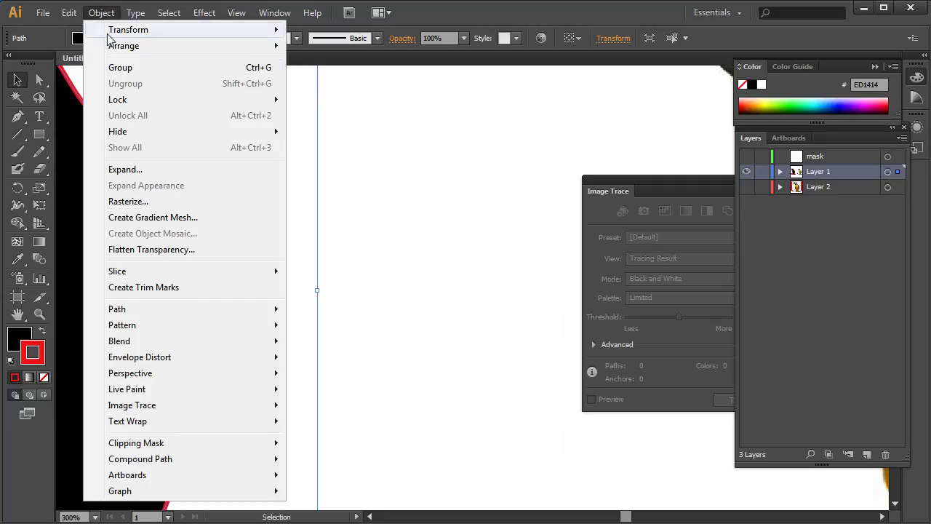
Step: Outline the silhouette's red stroke, then delete the silhouette group and undo that deletion
mouse_move(135, 306)
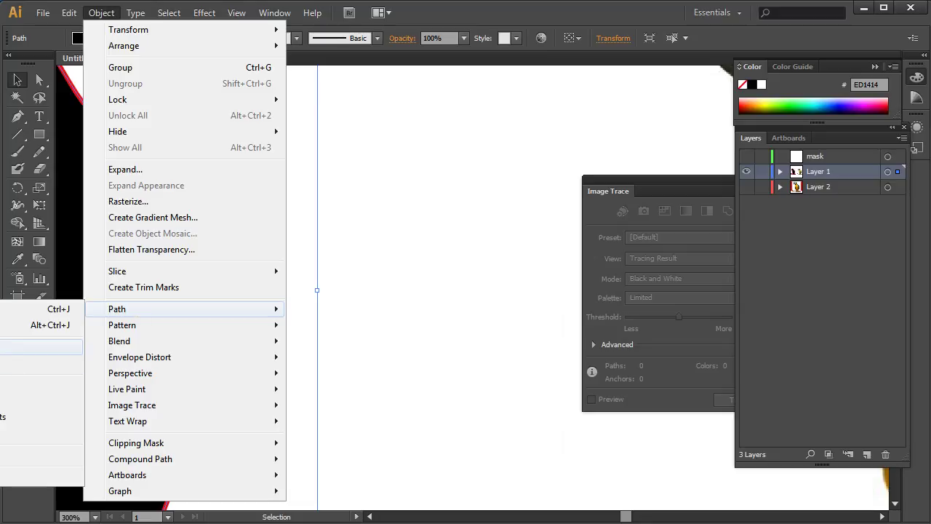
left_click(37, 347)
left_click(380, 244)
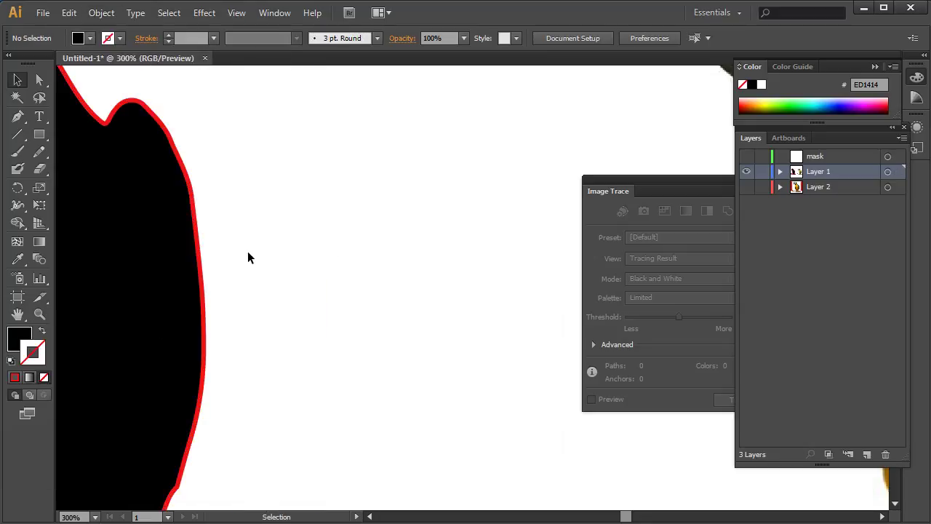
left_click(182, 269)
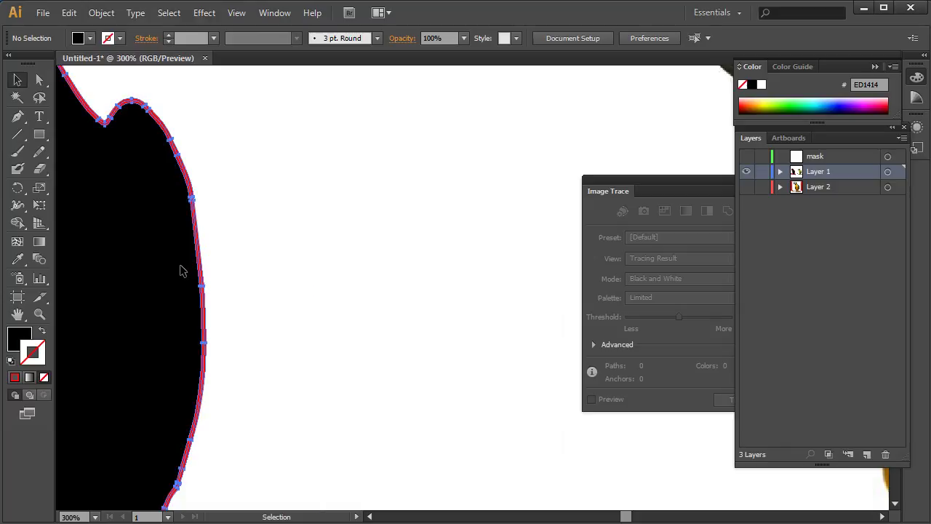
key("Delete")
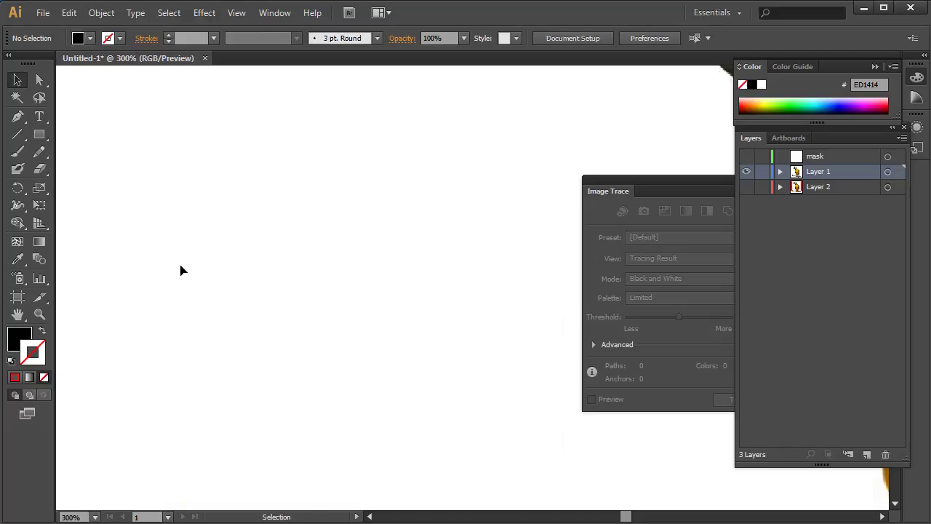
key("a")
key("ctrl+z")
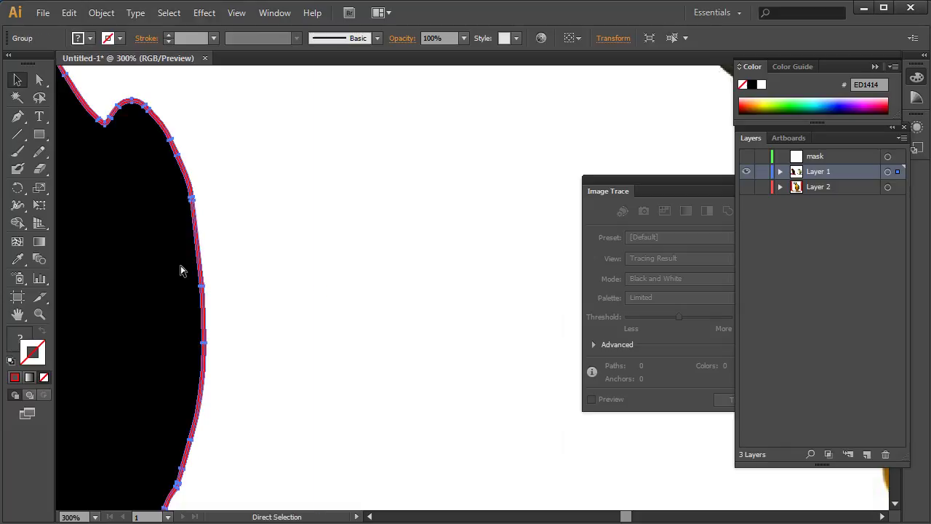
key("v")
Step: Ungroup the traced parrot shape, delete its black fill path, and select the red outline
left_click(70, 21)
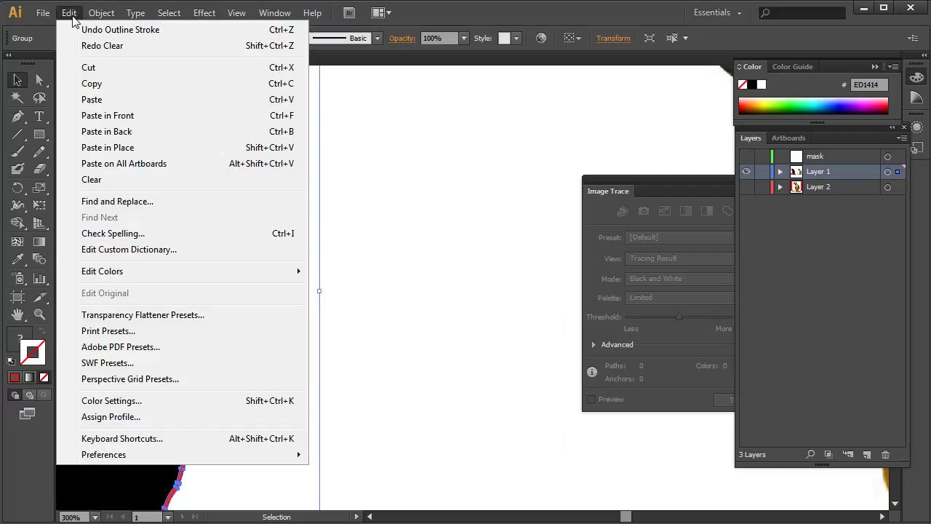
mouse_move(99, 15)
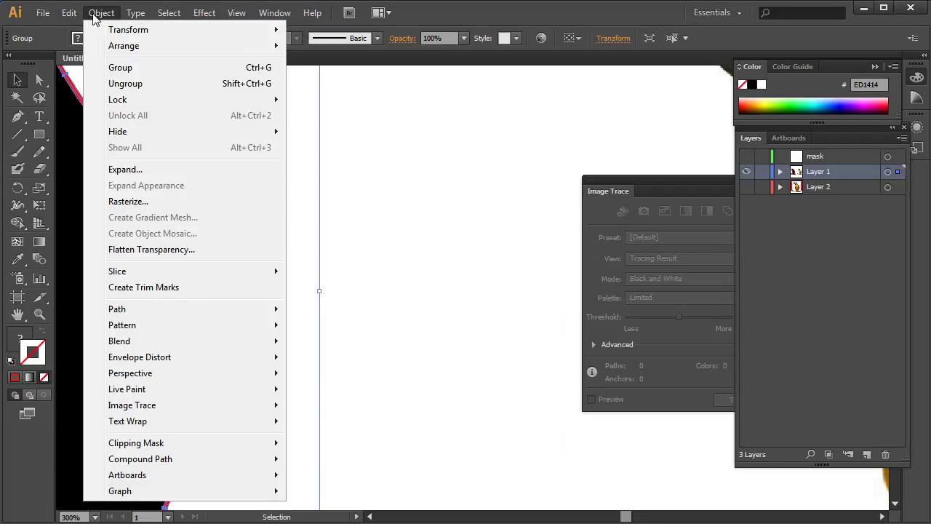
left_click(124, 83)
left_click(219, 231)
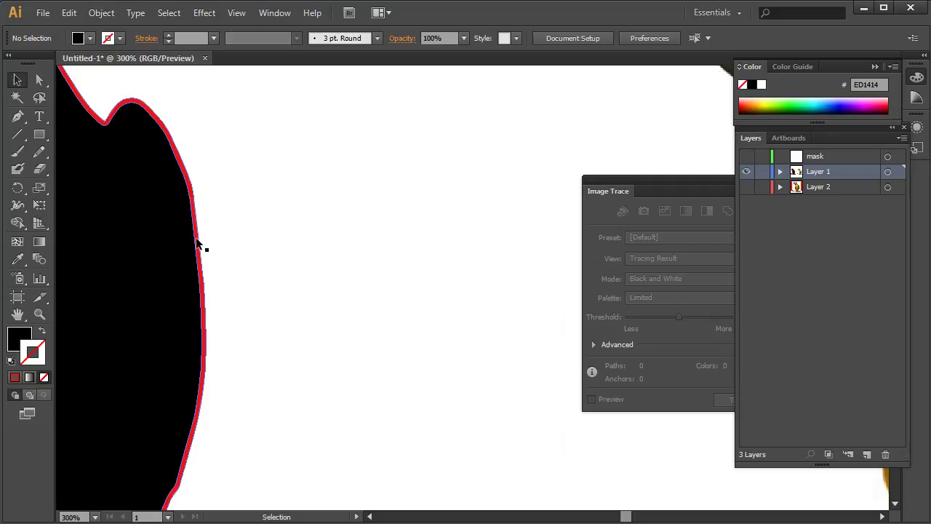
left_click(196, 237)
left_click(161, 259)
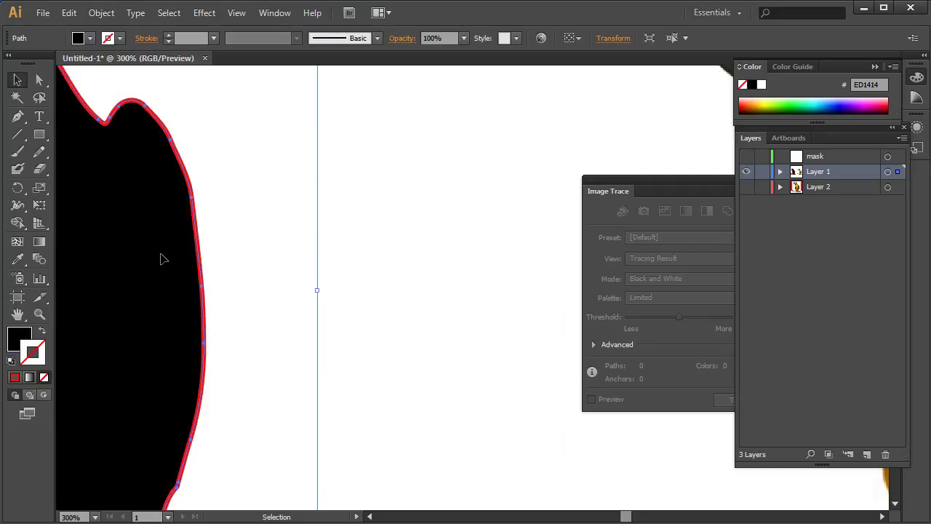
key("Delete")
left_click(197, 244)
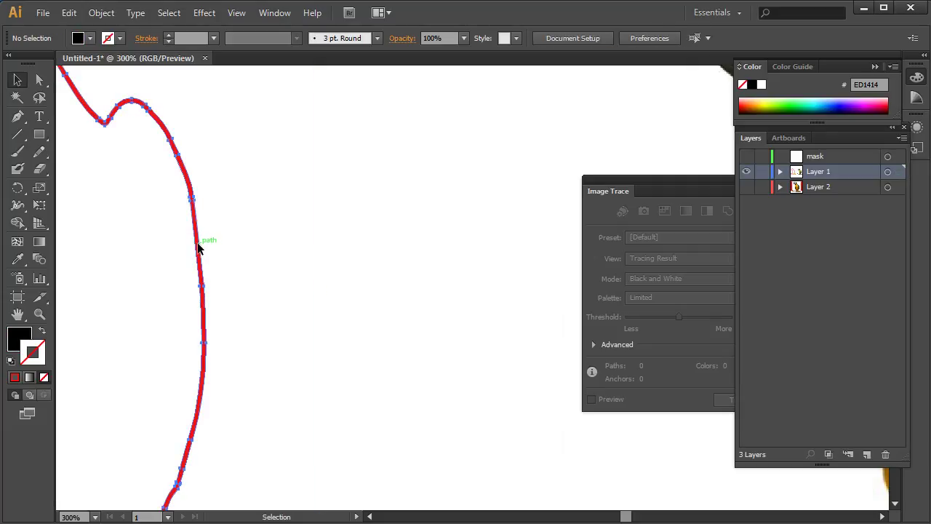
Step: Release the red outline's compound path with Object > Compound Path > Release
left_click(72, 14)
mouse_move(38, 15)
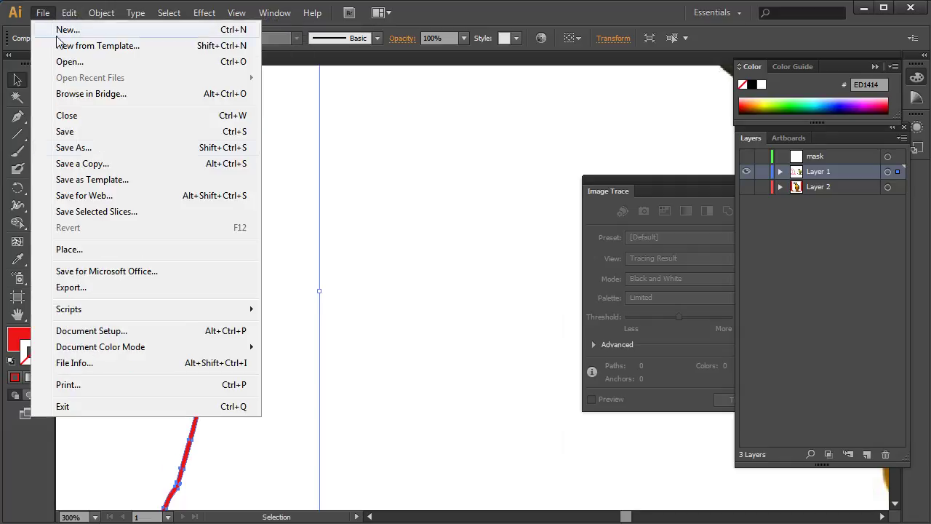
mouse_move(98, 15)
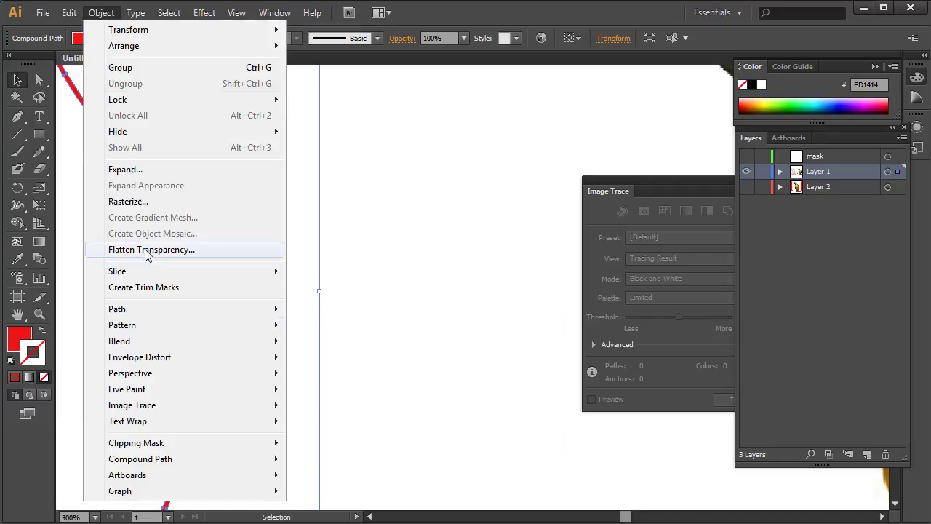
mouse_move(157, 464)
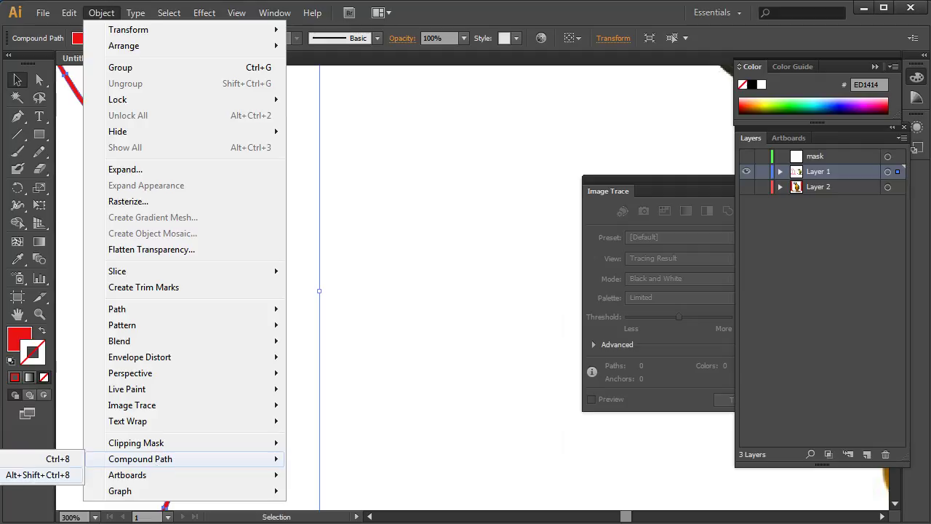
left_click(8, 477)
Step: Reselect the solid red silhouette and make Layer 2 visible again
left_click(255, 311)
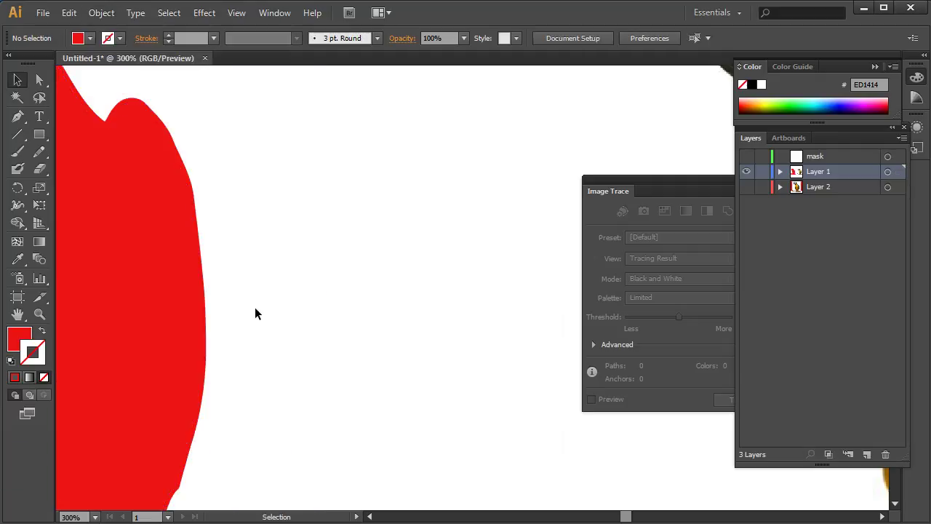
left_click(208, 321)
left_click(374, 274)
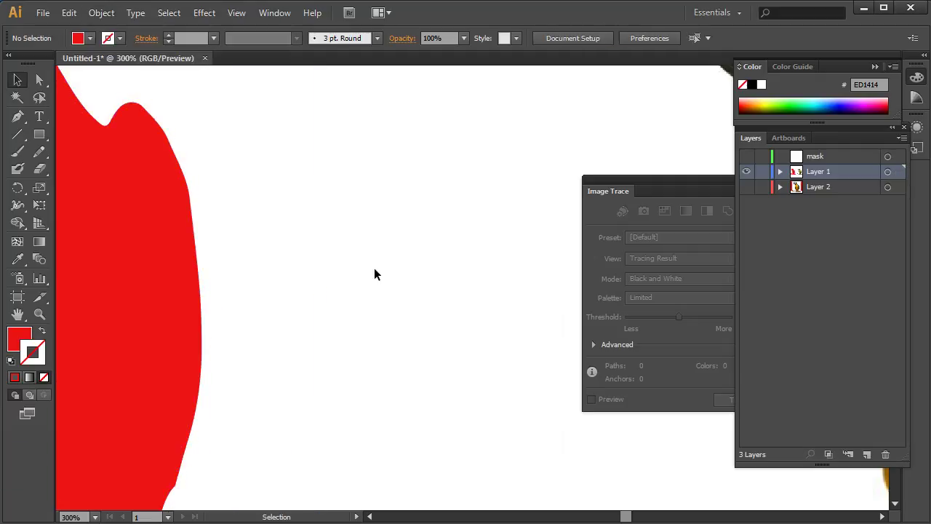
left_click(162, 317)
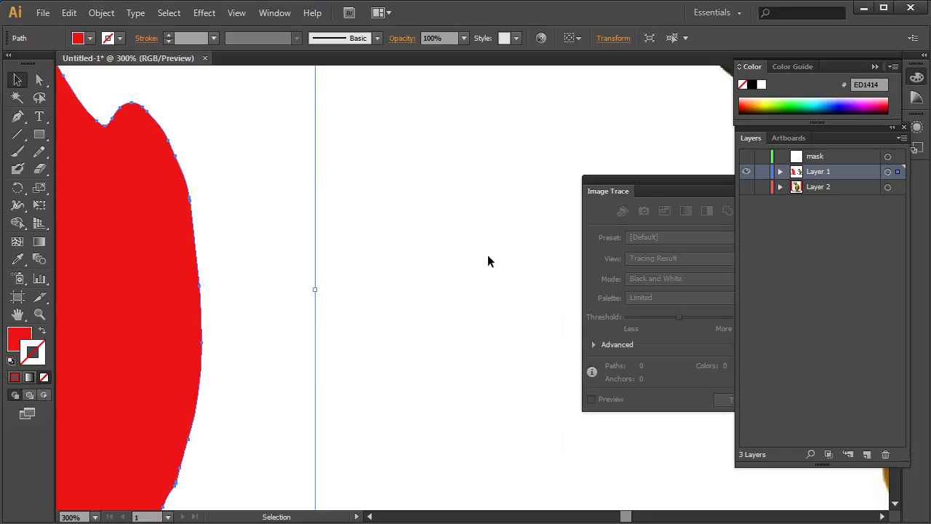
left_click(747, 186)
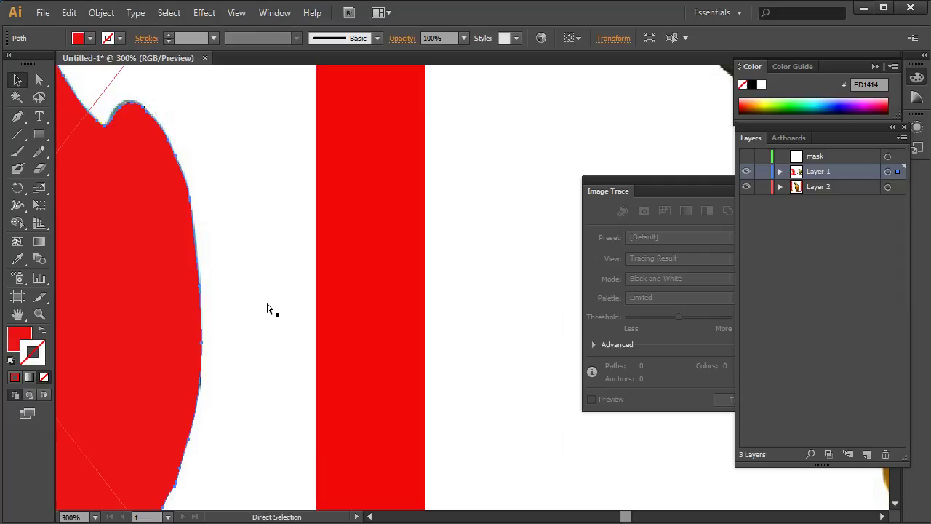
Step: Zoom in to 600%, delete the stray red bar beside the silhouette, then zoom back out
key("ctrl+plus")
key("ctrl+plus")
left_click_drag(288, 262, 509, 233)
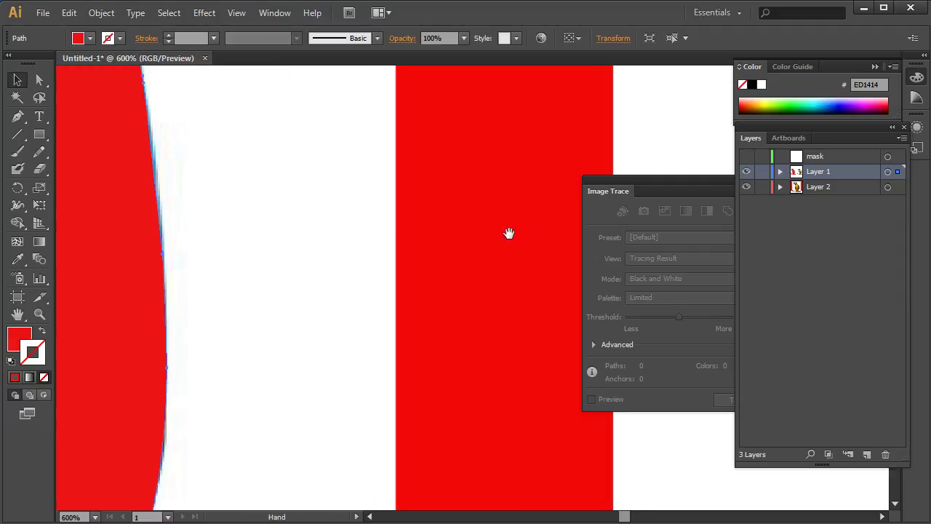
left_click(504, 232)
key("Delete")
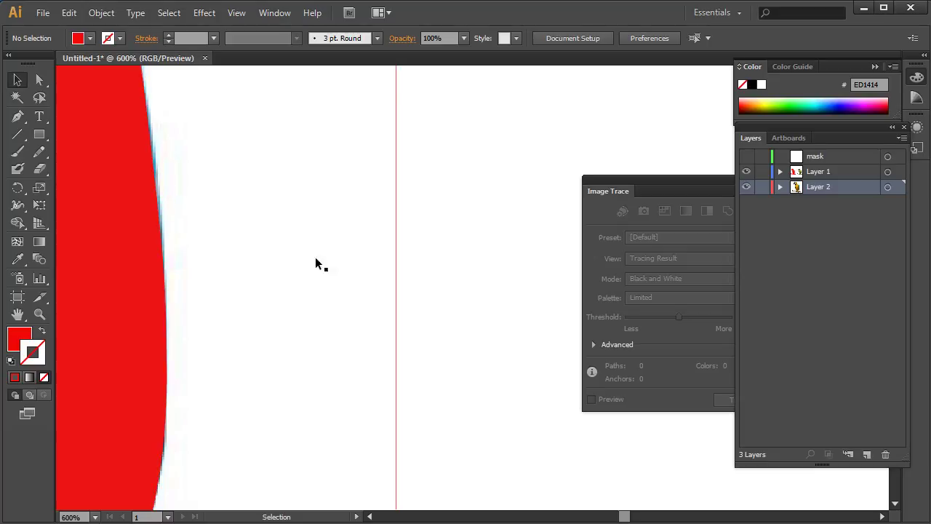
key("ctrl+minus")
key("ctrl+minus")
key("ctrl+minus")
key("ctrl+minus")
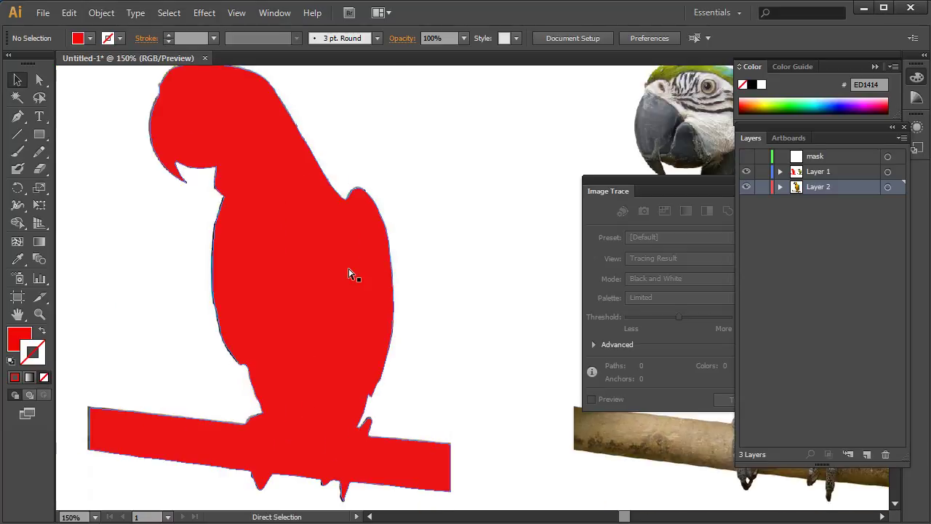
key("ctrl+minus")
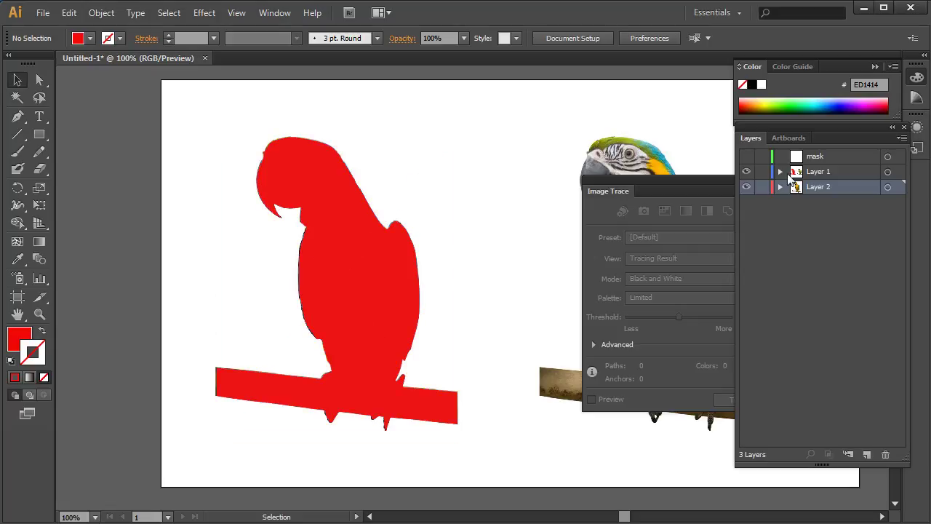
Step: Move the red parrot silhouette from Layer 1 into Layer 2 and hide Layer 1
left_click(356, 272)
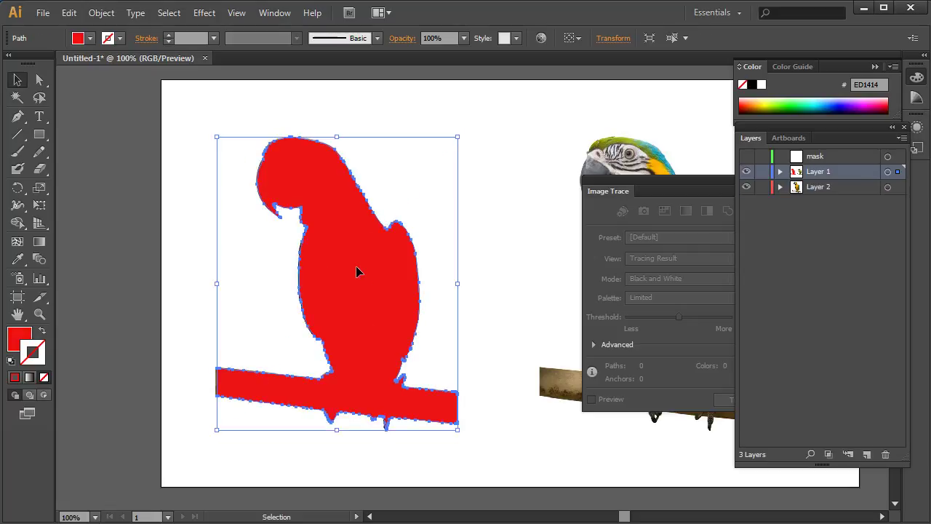
left_click_drag(901, 174, 900, 187)
left_click(746, 171)
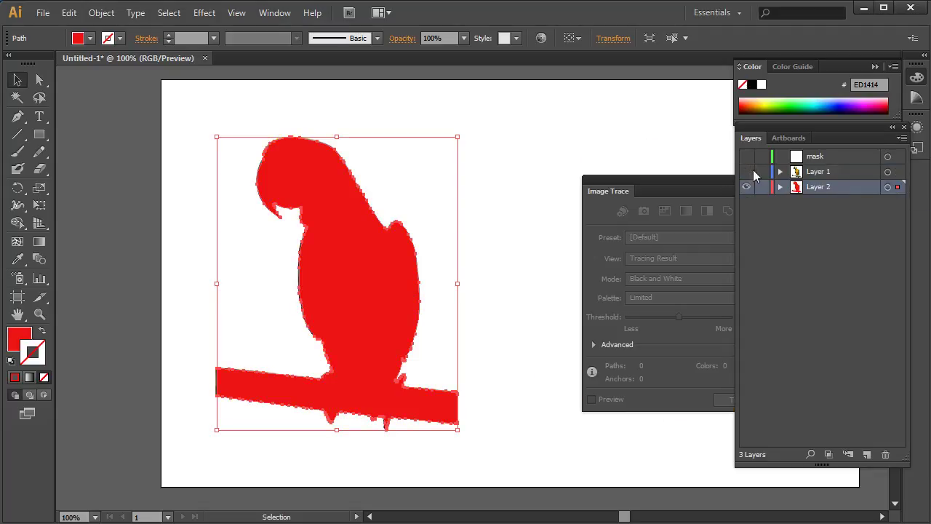
Step: Select the silhouette and photo together and make a clipping mask from them
left_click(545, 222)
left_click_drag(520, 131, 328, 243)
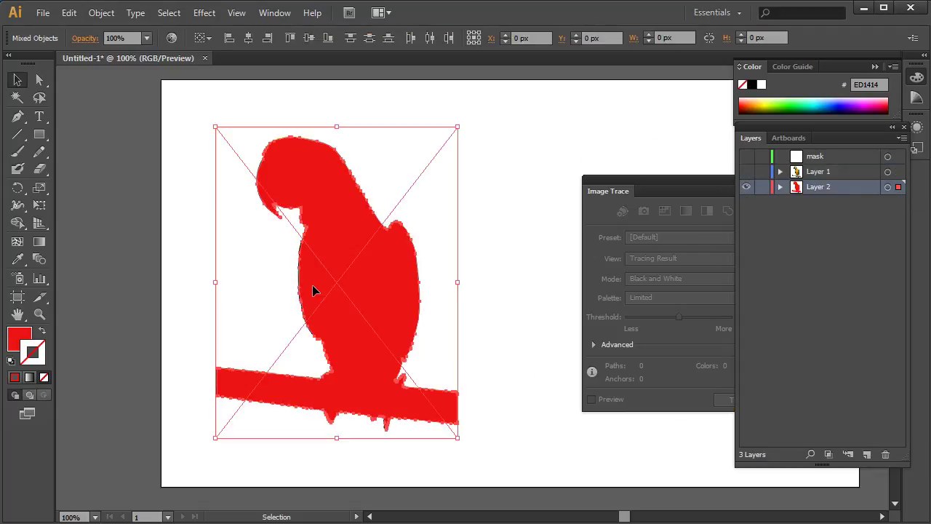
left_click(101, 13)
mouse_move(136, 449)
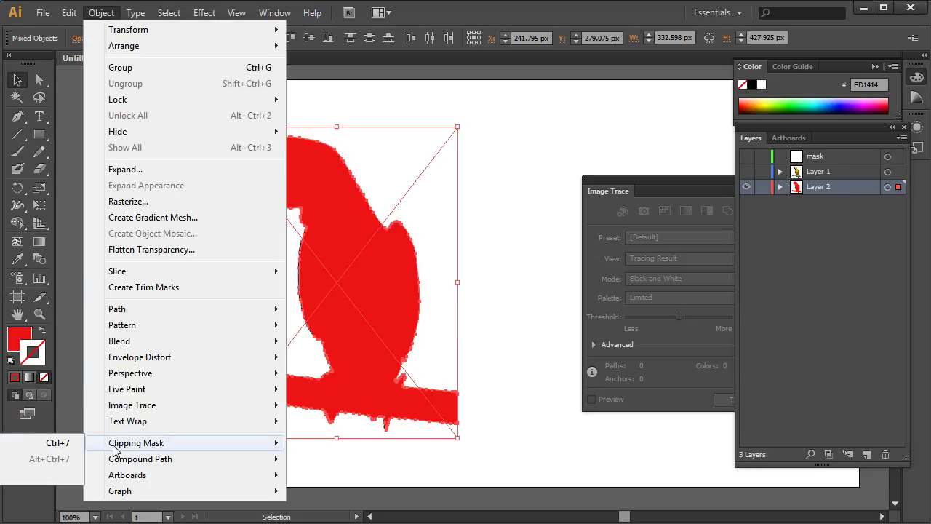
left_click(24, 444)
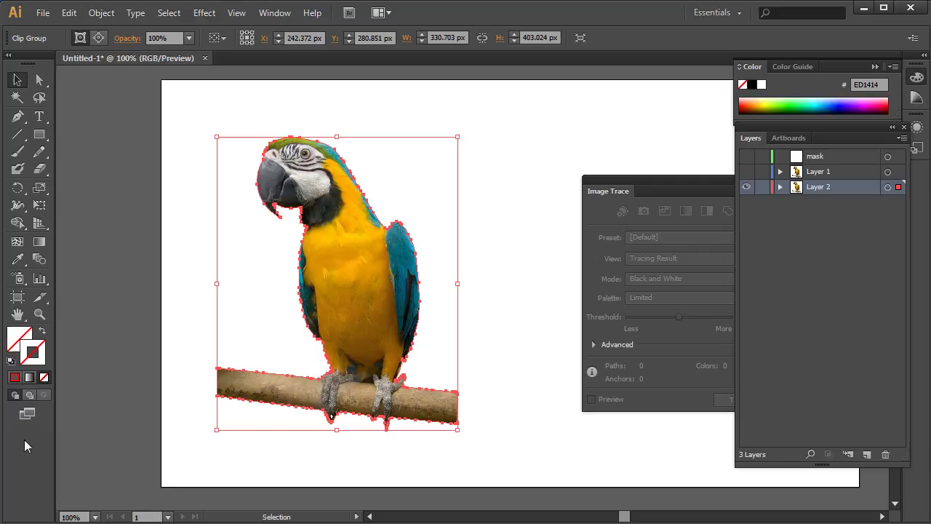
left_click(507, 188)
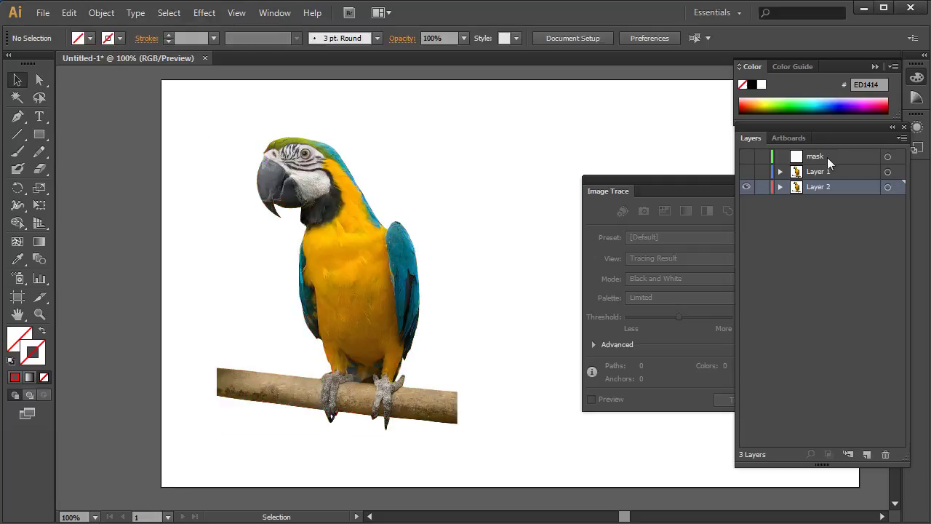
Step: Move the mask layer below Layer 2 and draw an F70000 red rectangle behind the parrot
left_click_drag(820, 155, 820, 213)
left_click(45, 138)
double_click(16, 343)
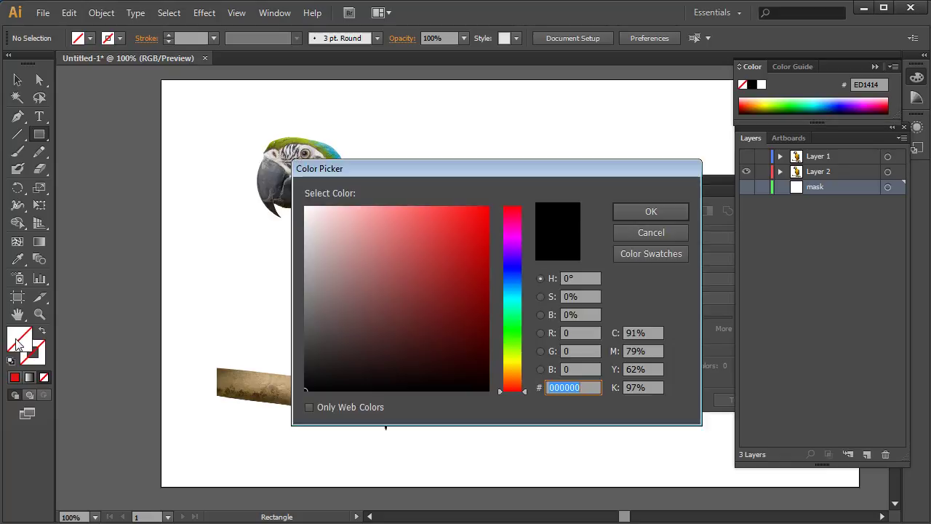
left_click(487, 212)
left_click(650, 212)
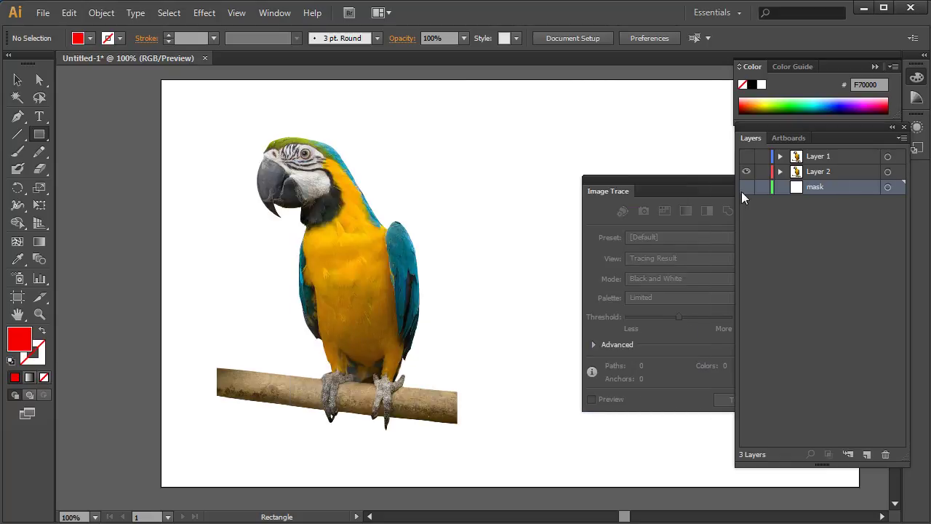
left_click_drag(211, 106, 494, 448)
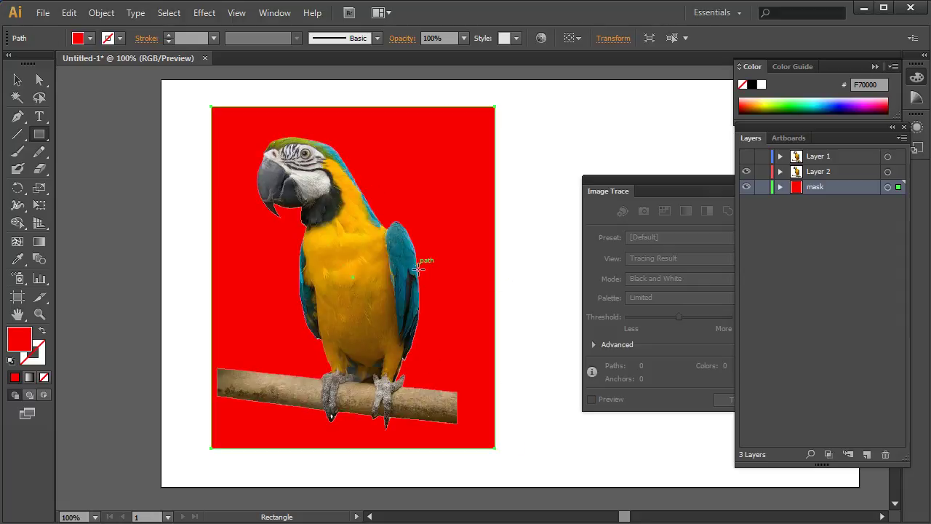
key("ctrl+equal")
key("ctrl+equal")
key("ctrl+equal")
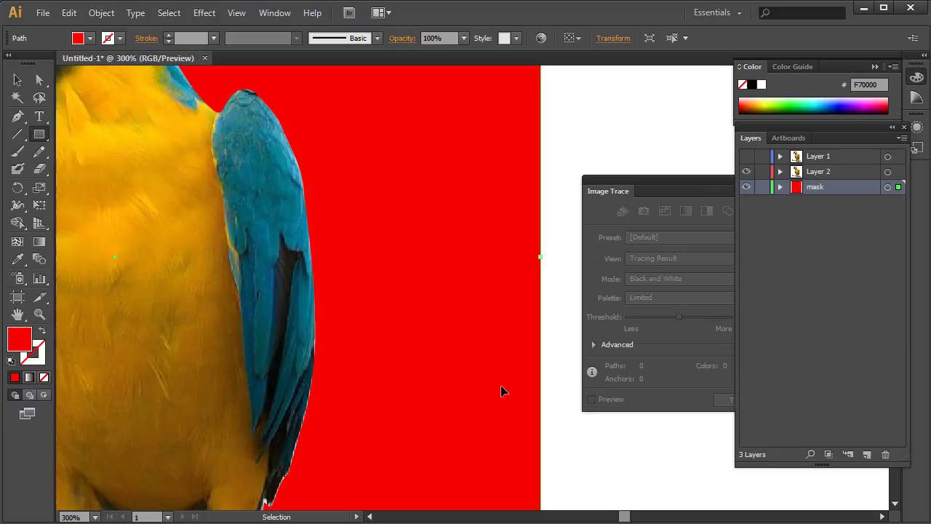
key("ctrl+minus")
key("ctrl+minus")
key("ctrl+minus")
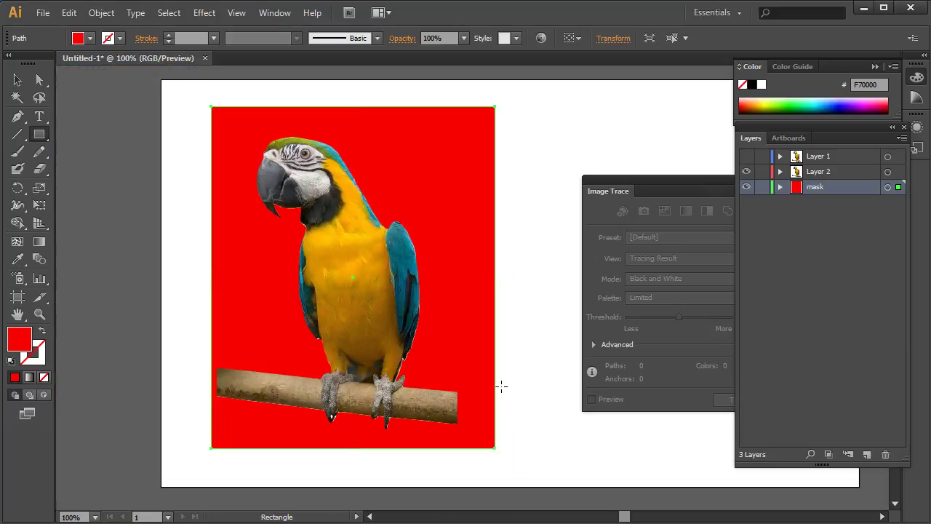